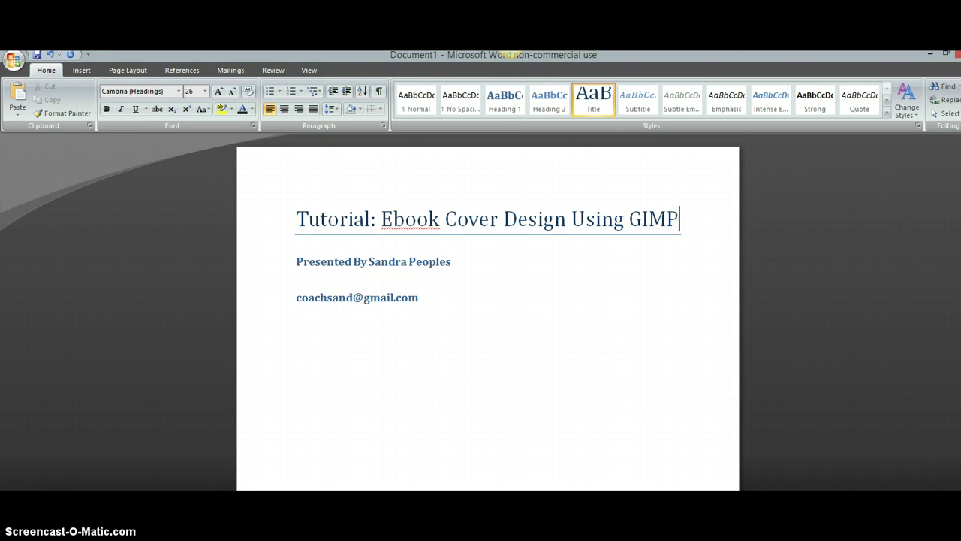
Open the recent 'Gimp Tutorial' document from Word's Office menu
click(14, 60)
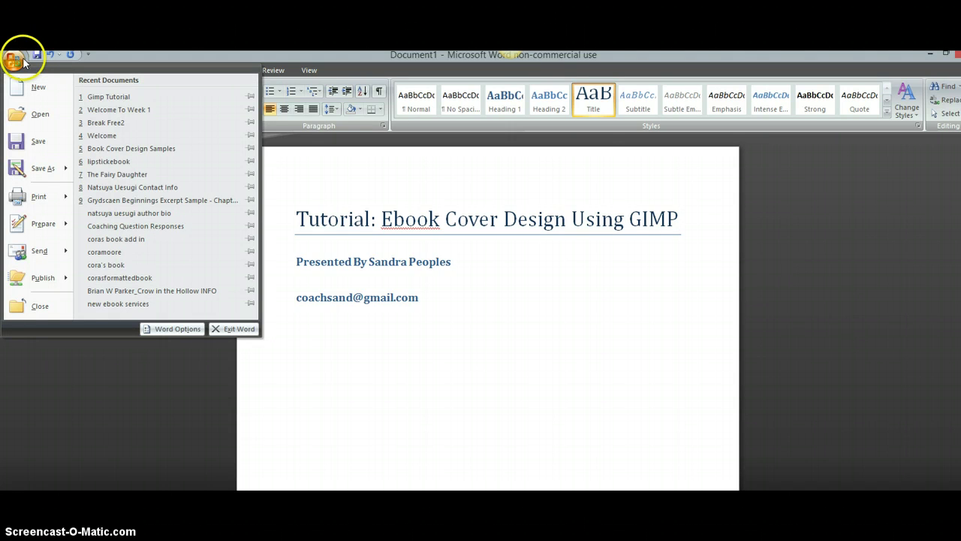
click(90, 97)
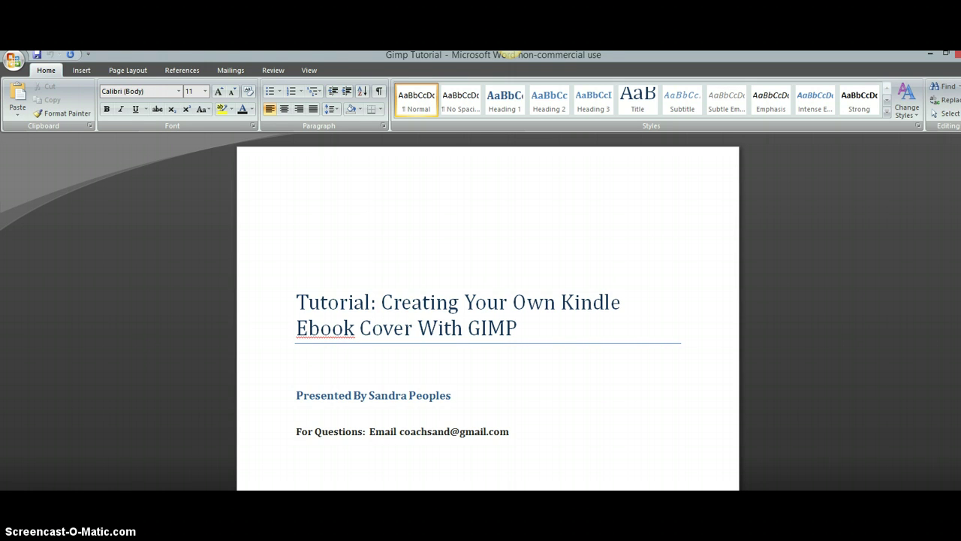
Scroll to page 2's royalty-free photo note and Stock Image Sites list
scroll(488, 315, down, 10)
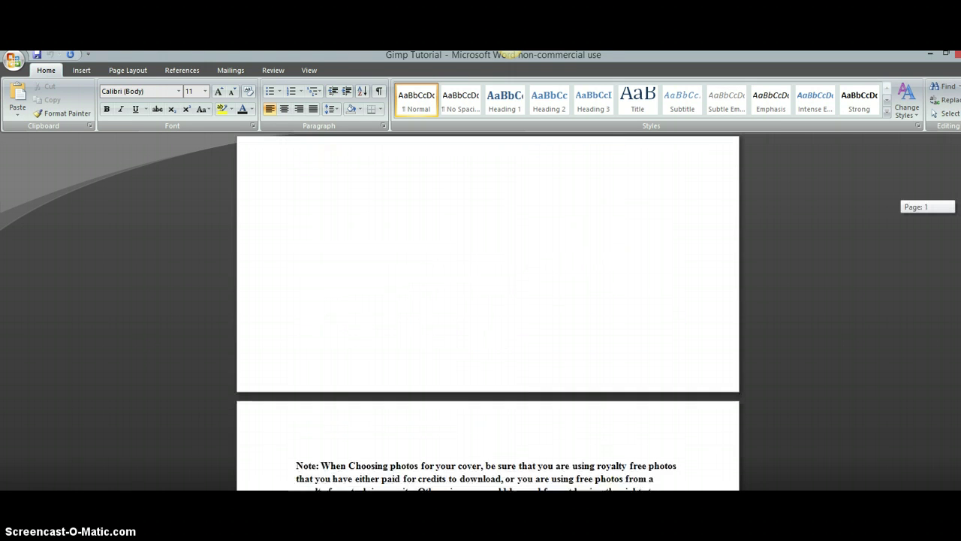
scroll(488, 315, down, 4)
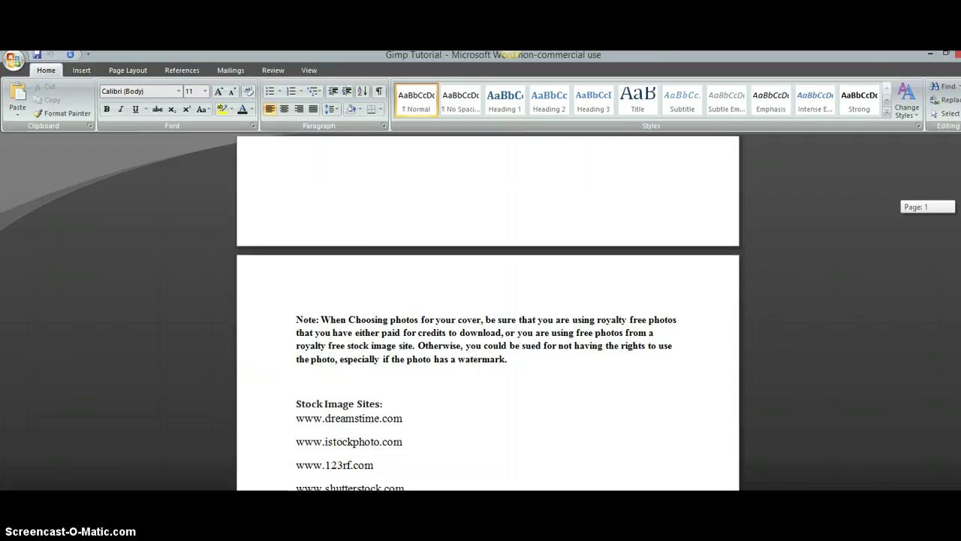
scroll(488, 315, down, 2)
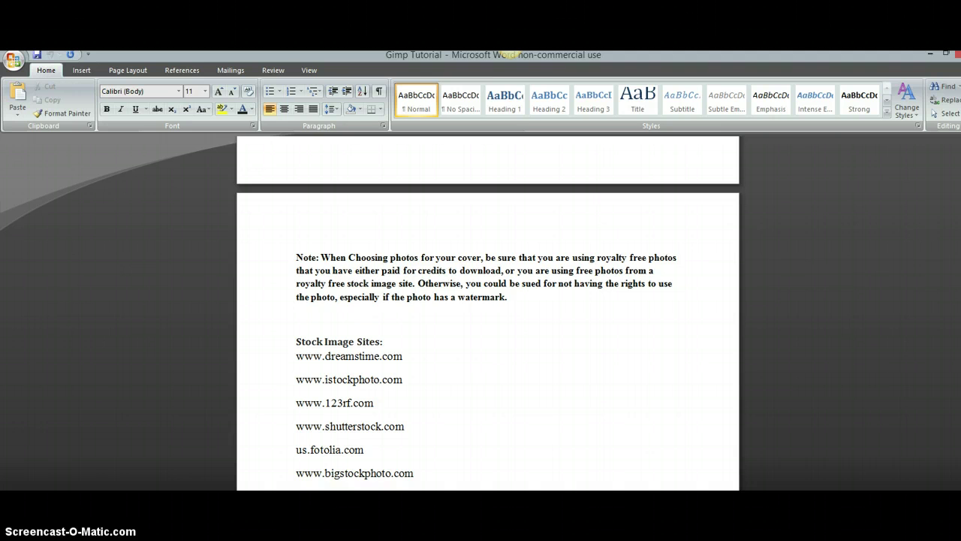
Scroll the tutorial document a little further down
drag(959, 367, 959, 375)
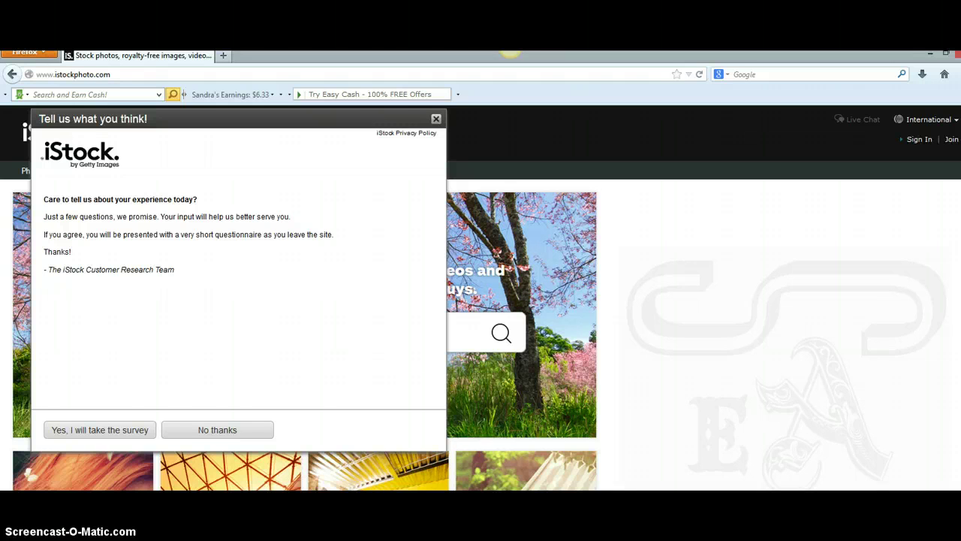
Decline the iStock survey, go to the Photos section and scroll to its footer links
click(208, 429)
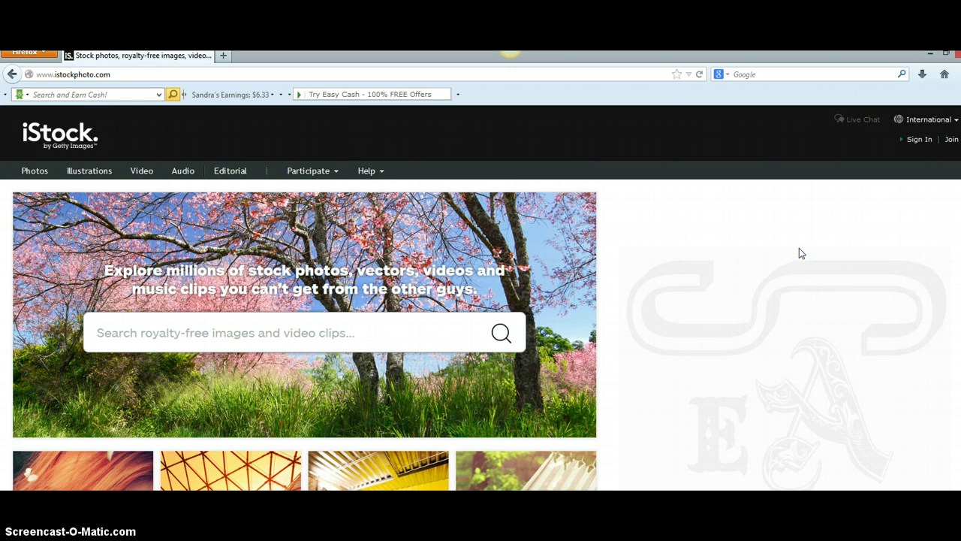
click(39, 171)
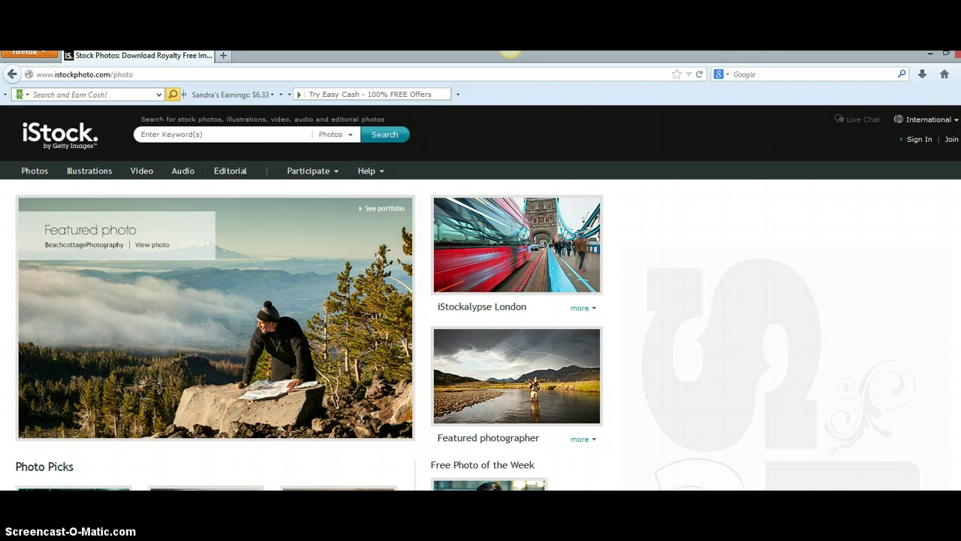
scroll(481, 298, down, 4)
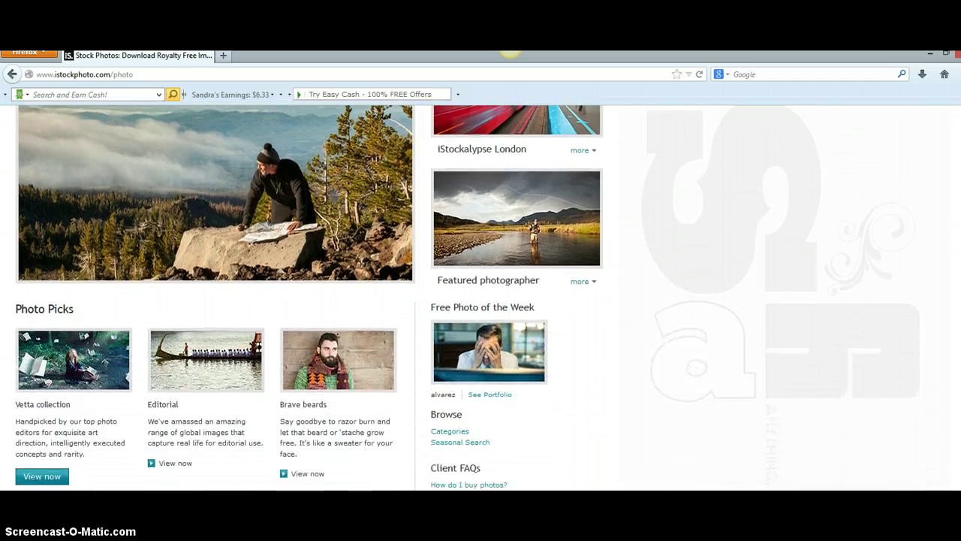
scroll(480, 298, down, 3)
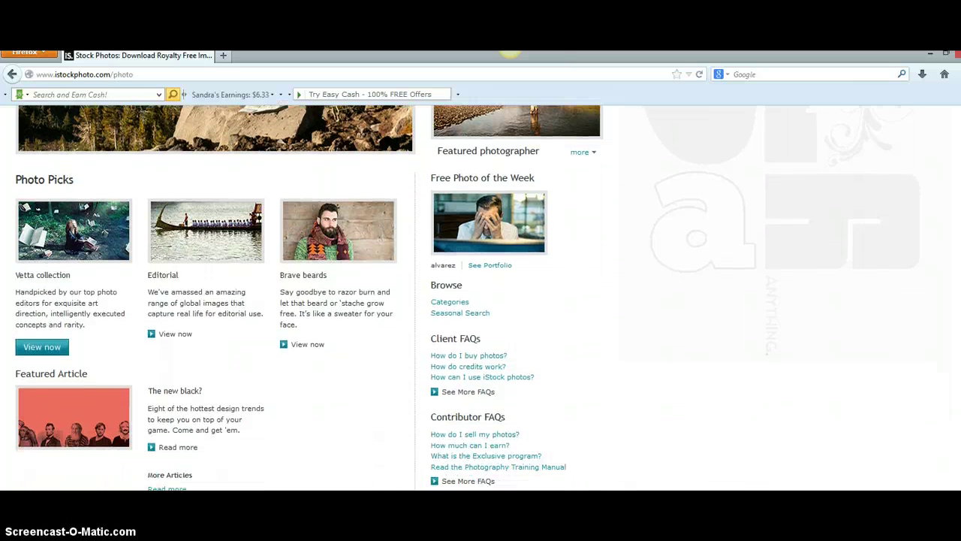
scroll(480, 298, down, 2)
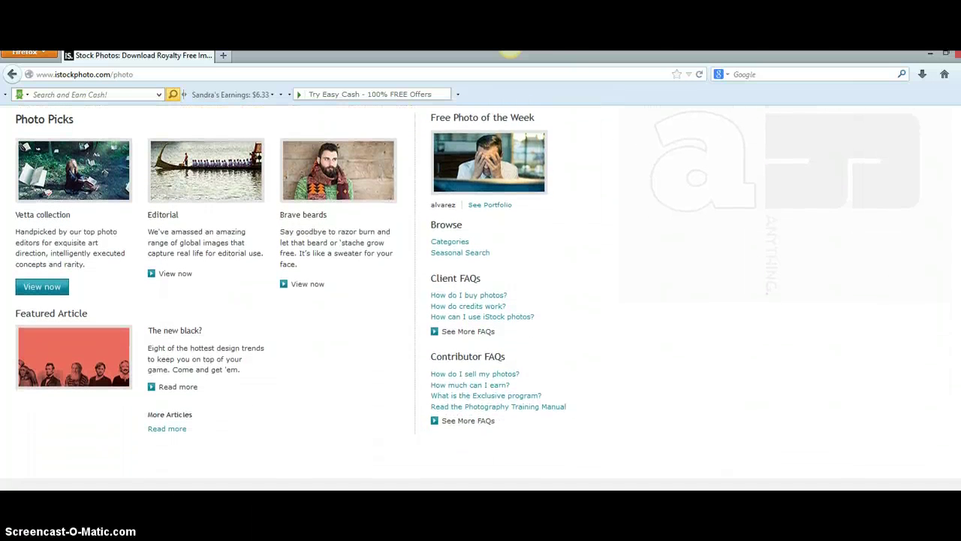
scroll(480, 298, down, 2)
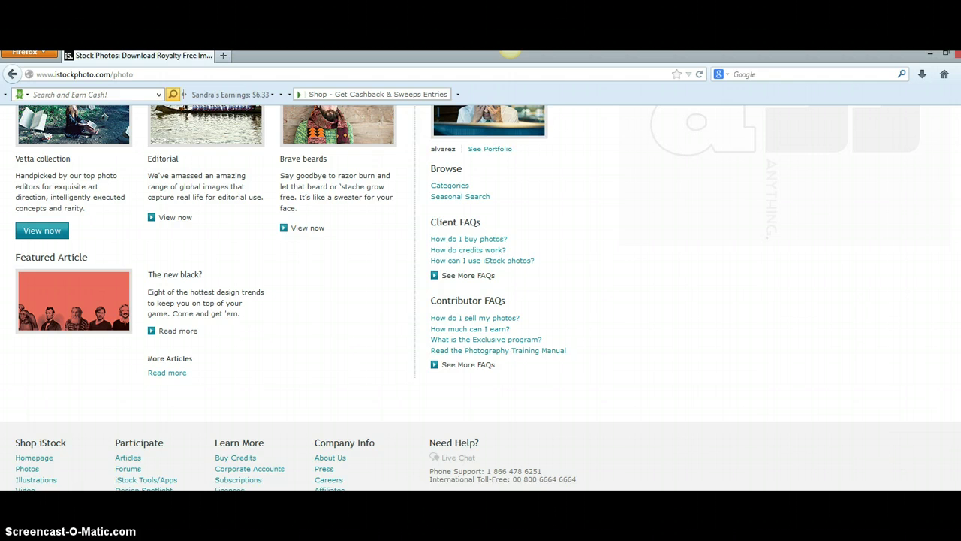
scroll(480, 298, down, 1)
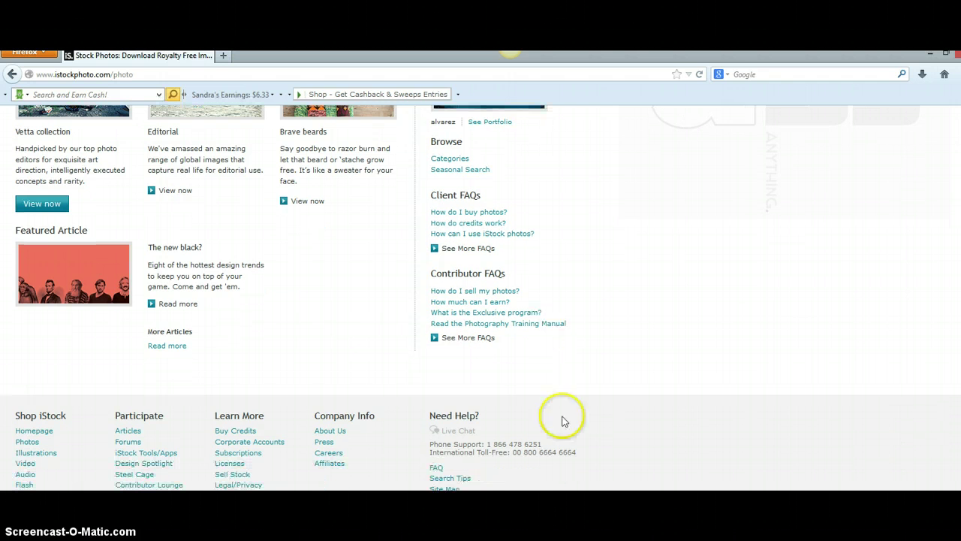
Open iStock's Buy Credits page and review the 10, 30 and 60 credit packs
click(236, 434)
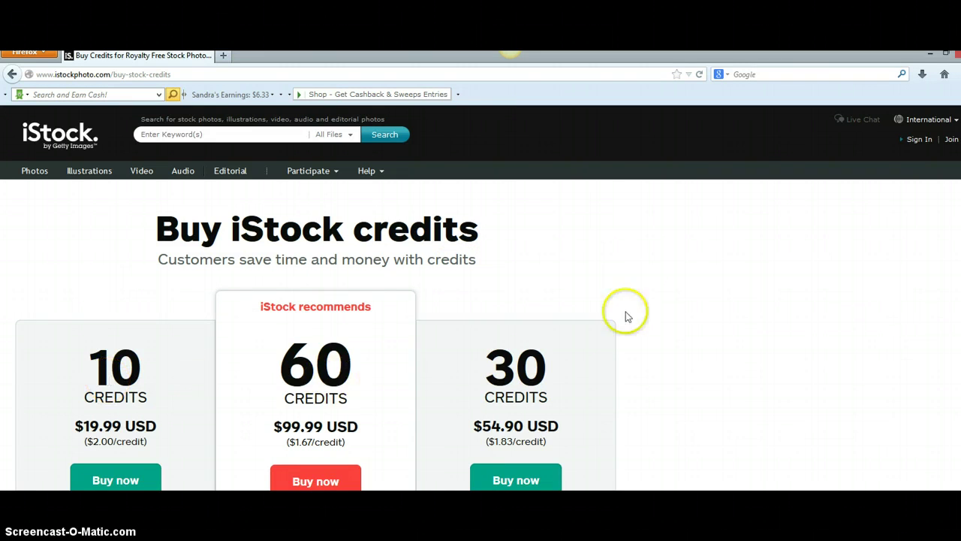
scroll(480, 300, down, 3)
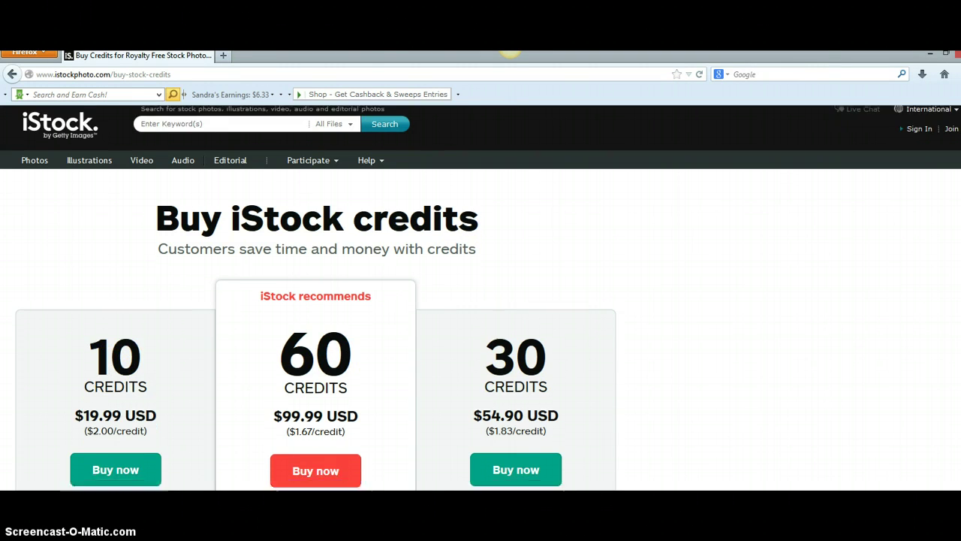
scroll(481, 300, down, 3)
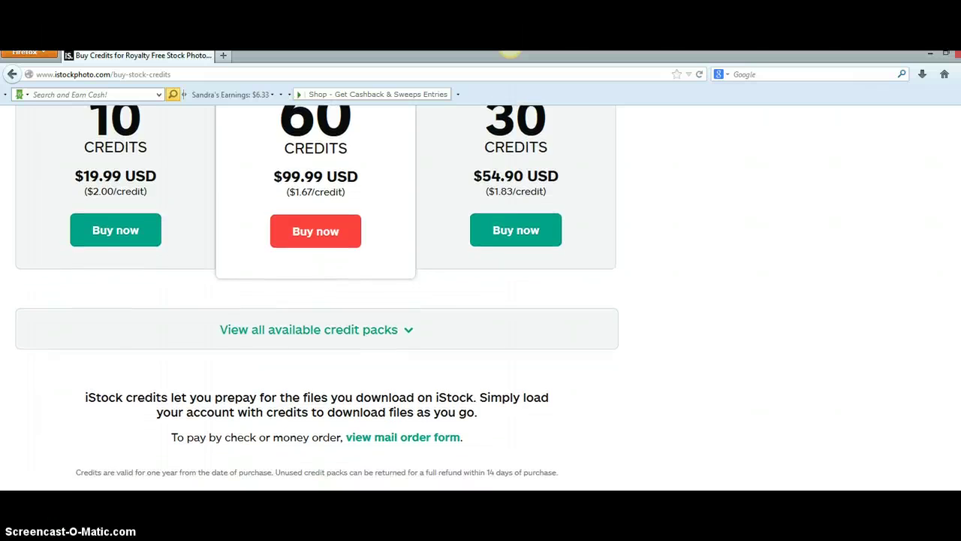
scroll(317, 293, up, 3)
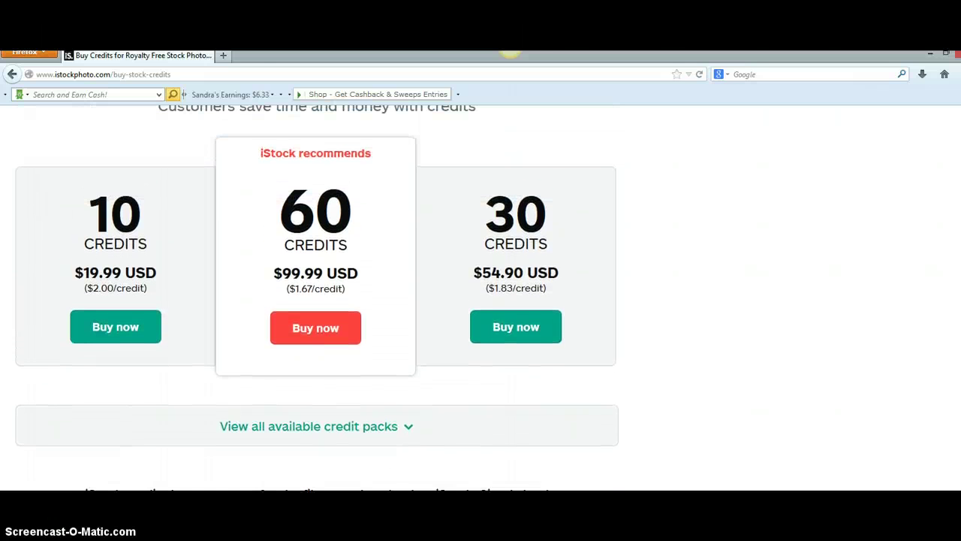
scroll(316, 293, up, 1)
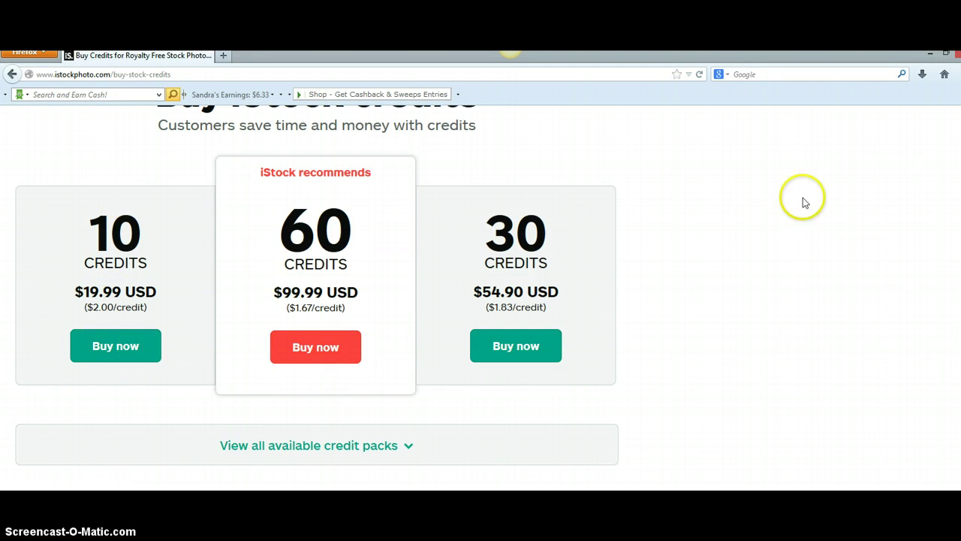
scroll(316, 295, up, 3)
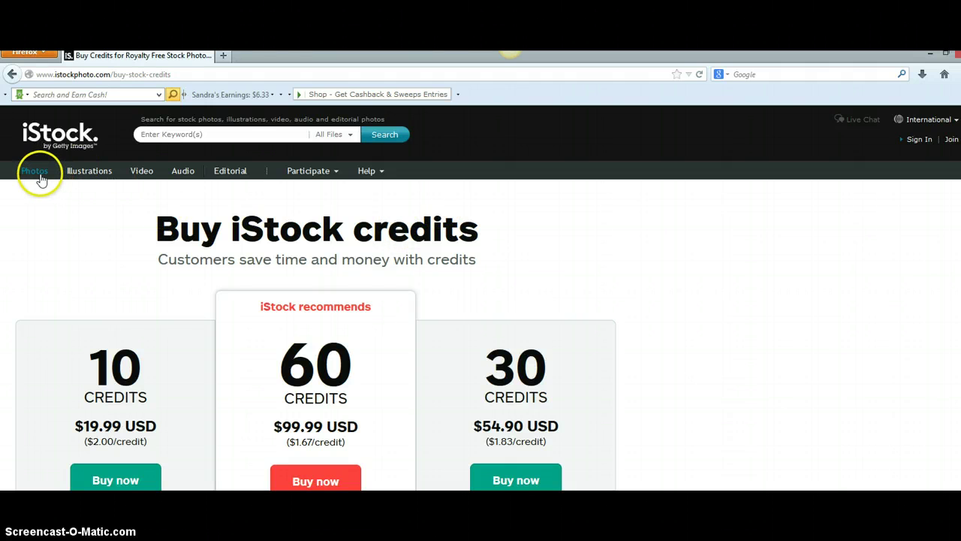
Search iStock for 'woman on the beach' and open the 'Girl on a beach' photo
click(154, 135)
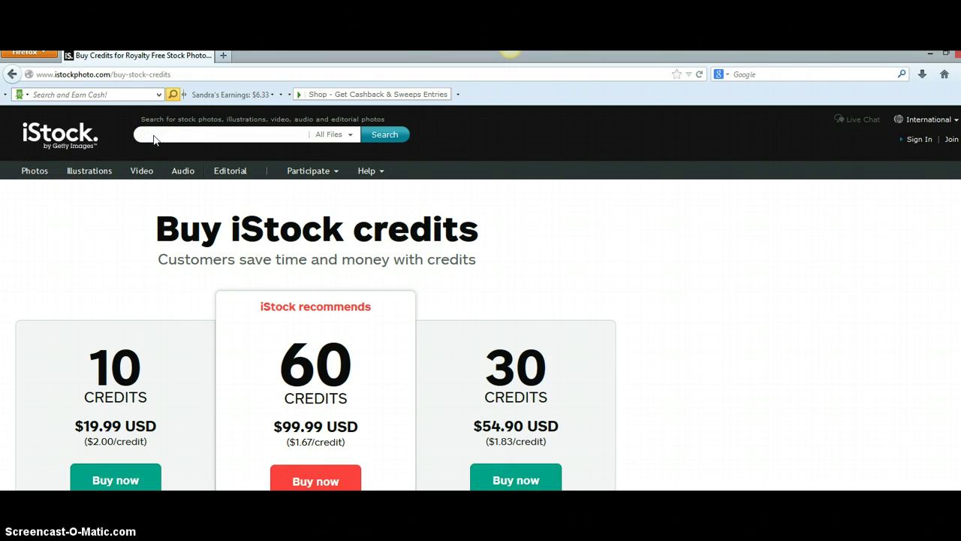
text(woman)
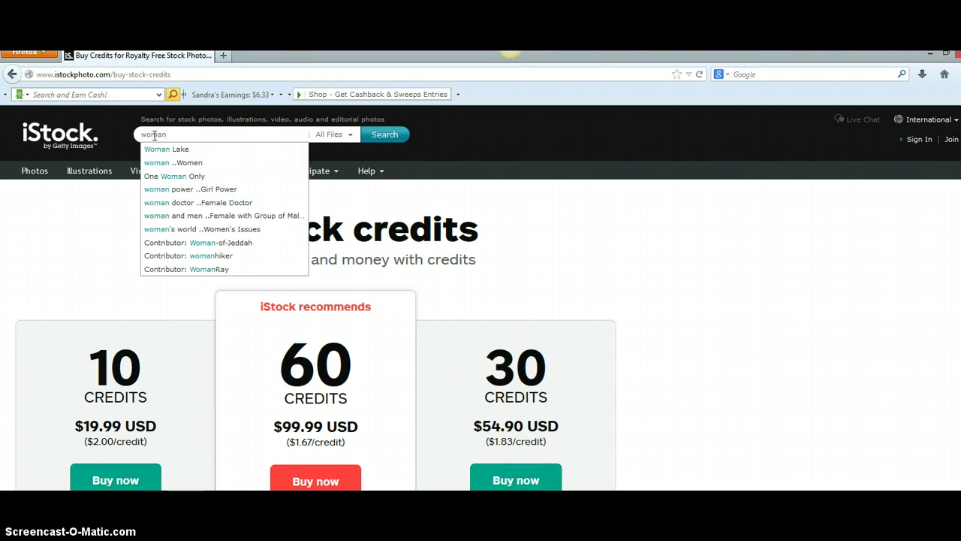
text( on the beach)
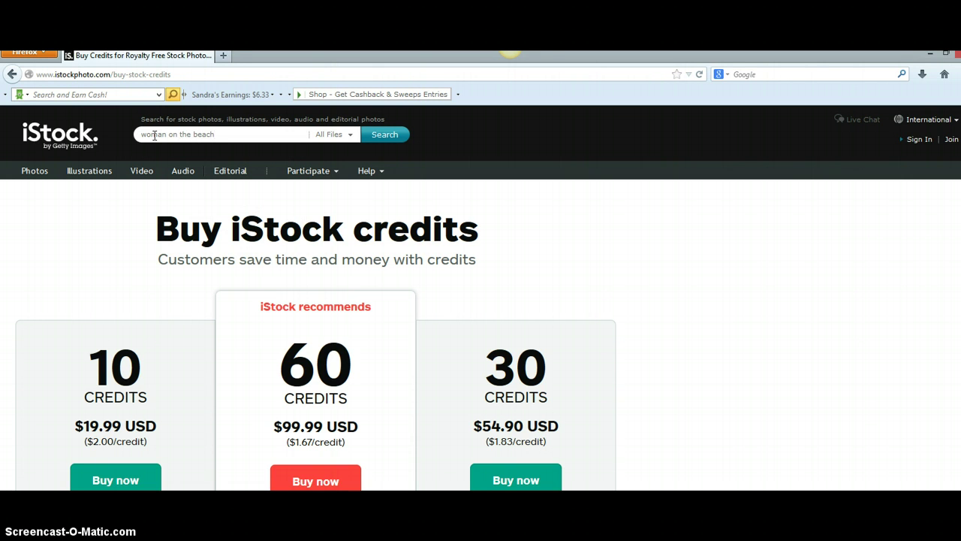
key(Return)
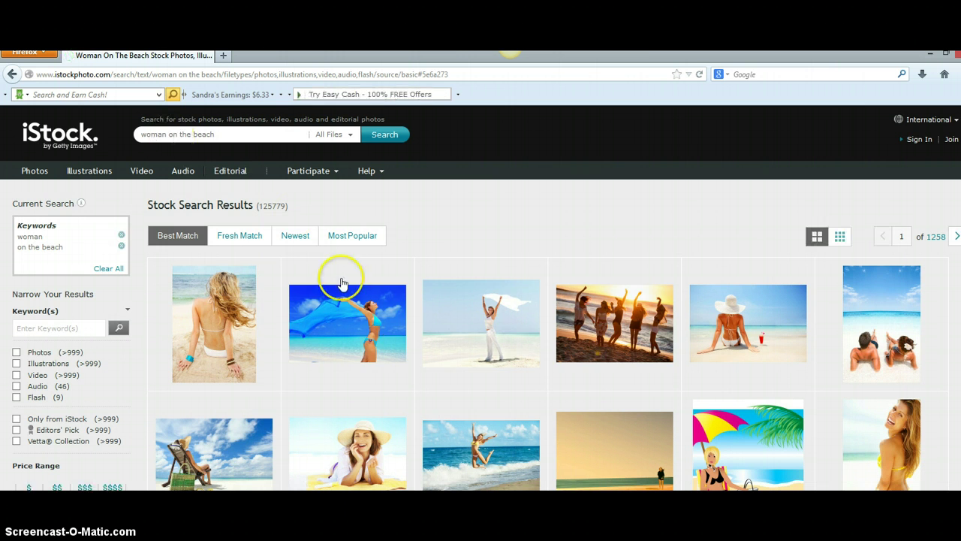
mouse_move(482, 335)
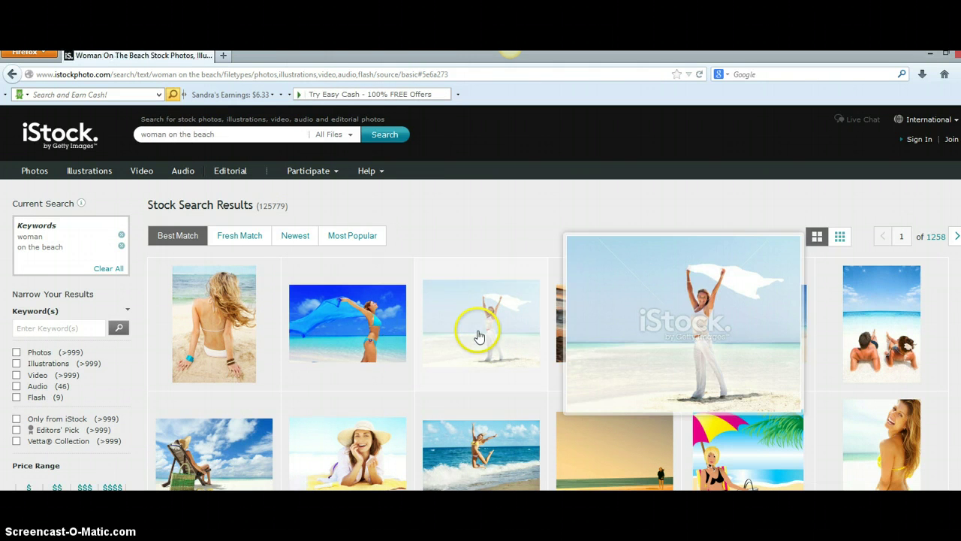
click(235, 451)
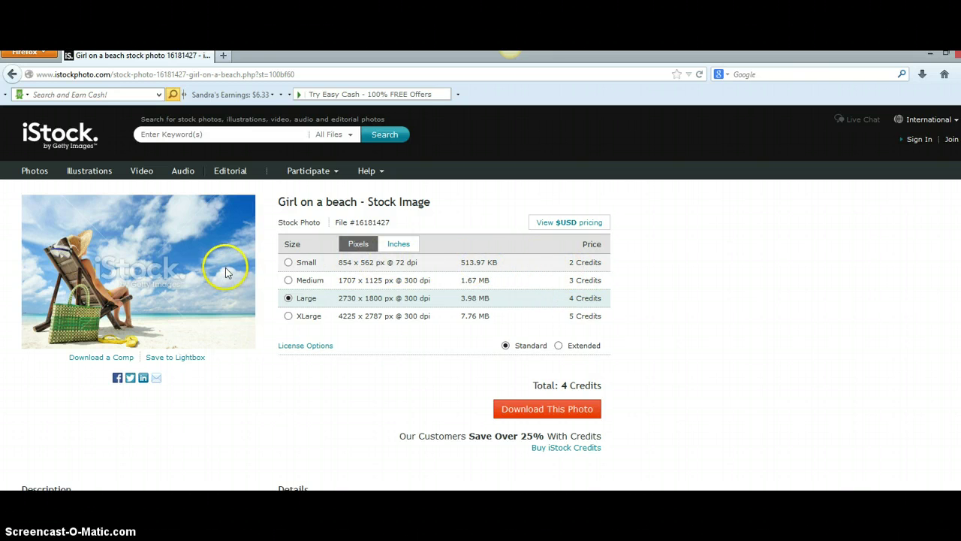
Choose the Medium 1707 x 1125 px size for the beach photo, totalling 3 credits
click(289, 263)
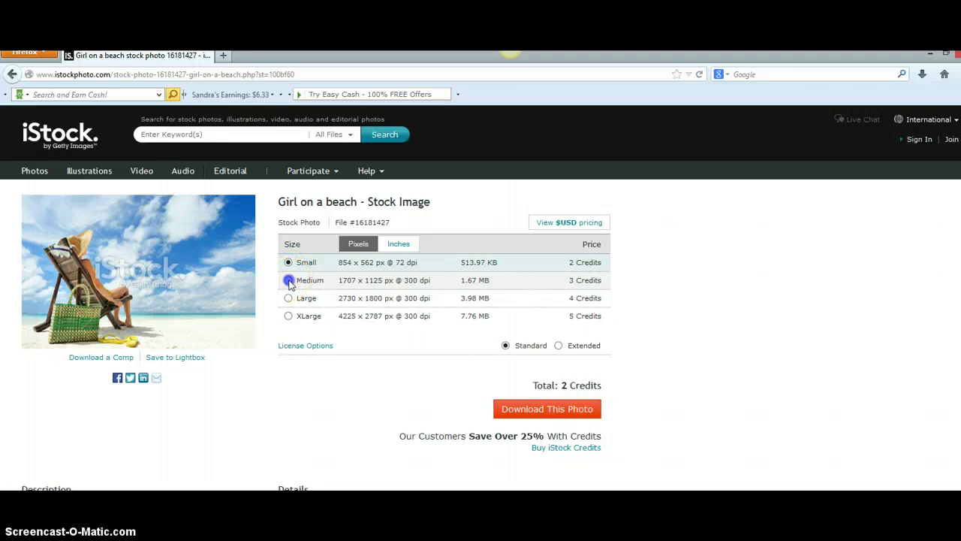
click(288, 280)
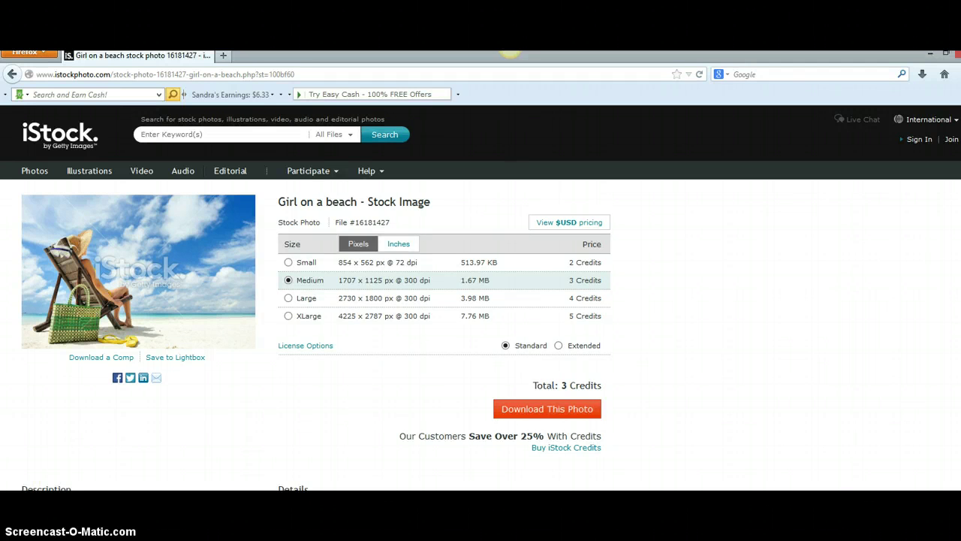
click(431, 502)
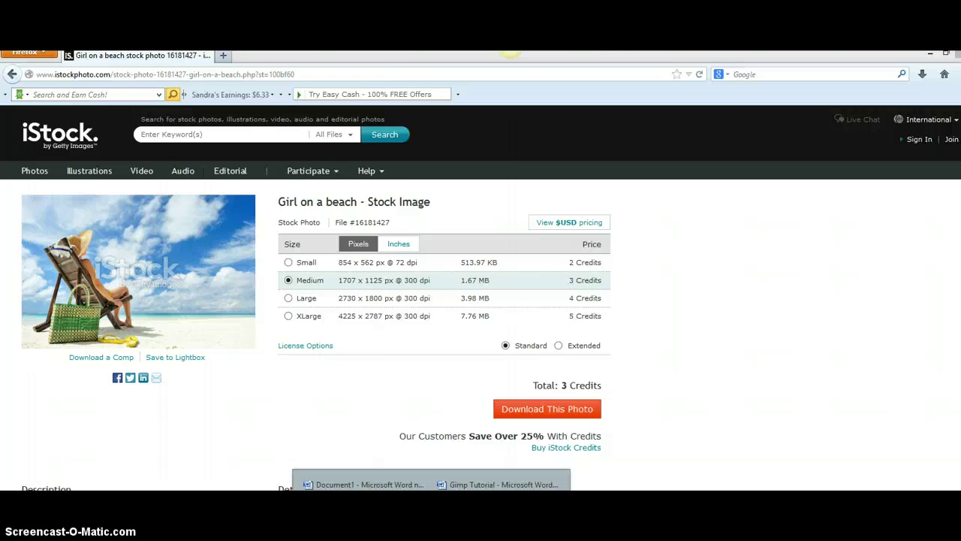
Bring the Gimp Tutorial document forward and dismiss the new image settings
click(503, 484)
click(655, 426)
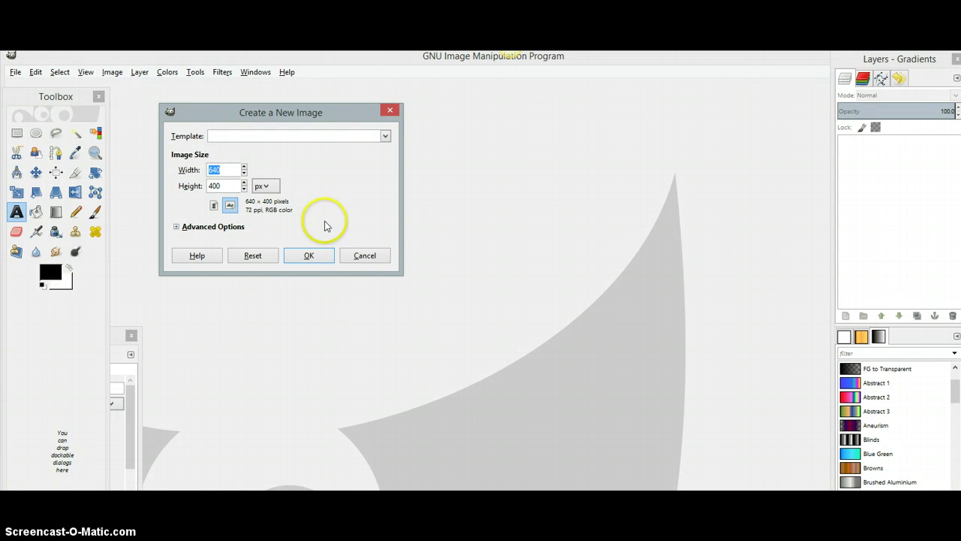
click(392, 110)
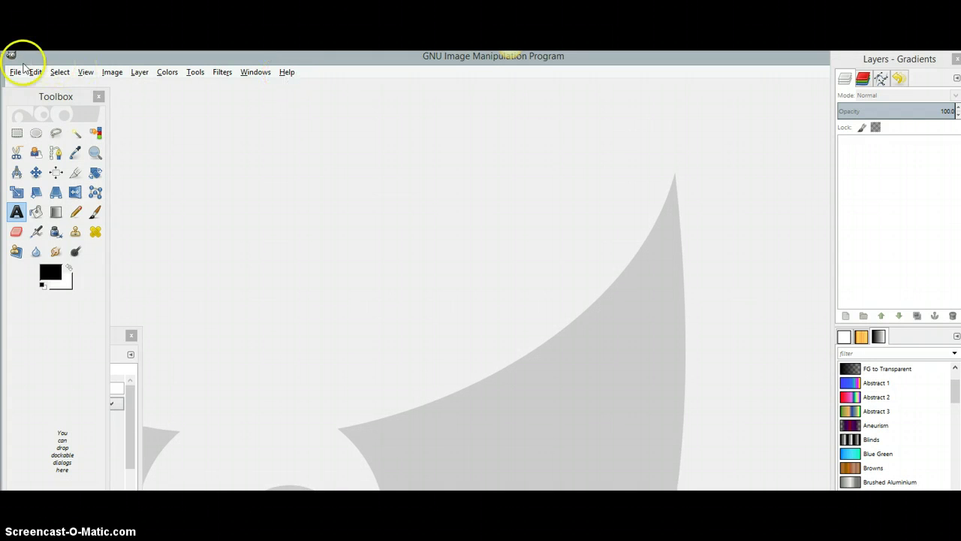
Create a new 1600 x 2400 pixel image in GIMP
click(18, 72)
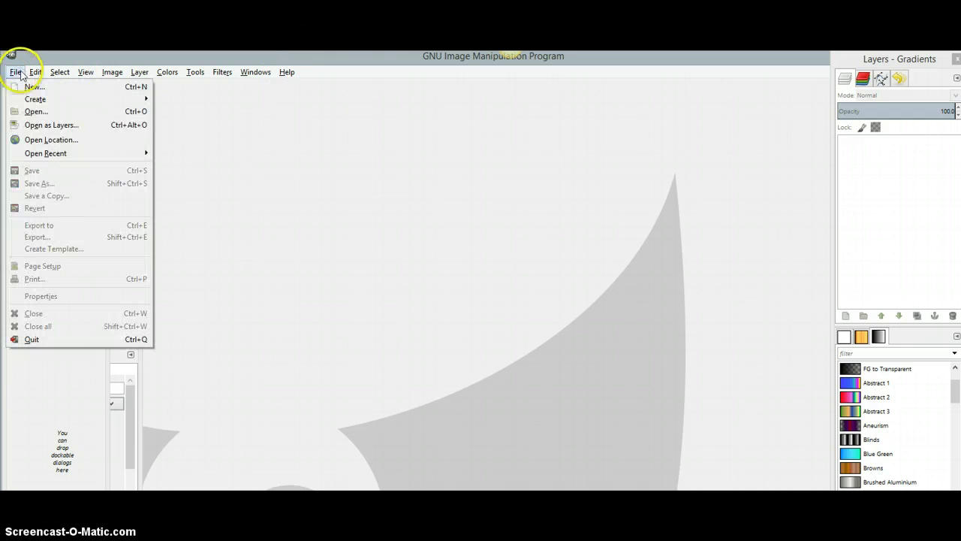
click(24, 88)
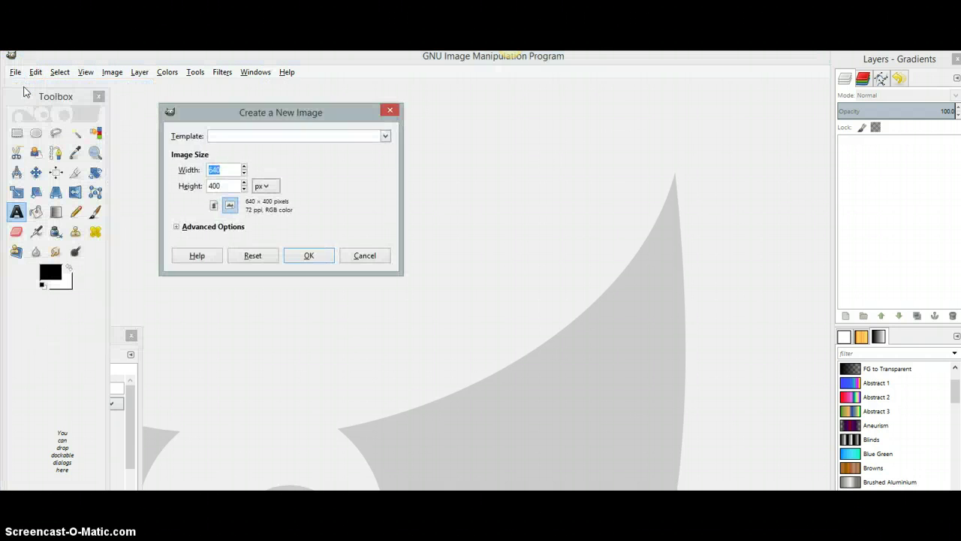
double_click(229, 171)
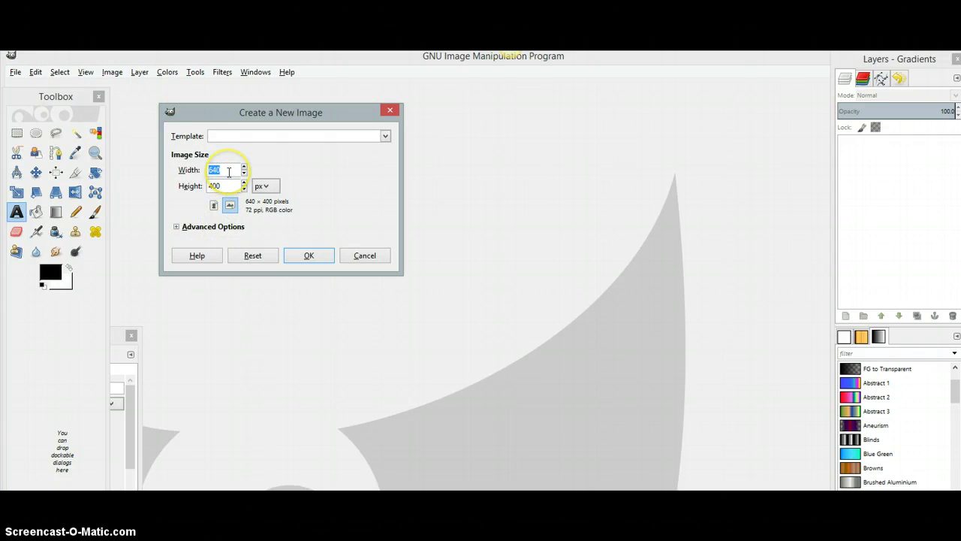
text(1600)
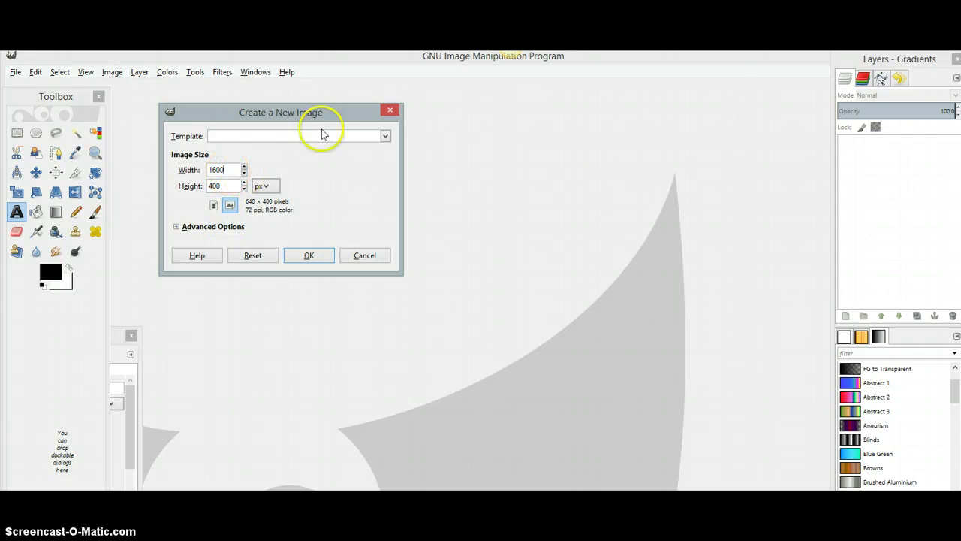
click(215, 186)
double_click(214, 186)
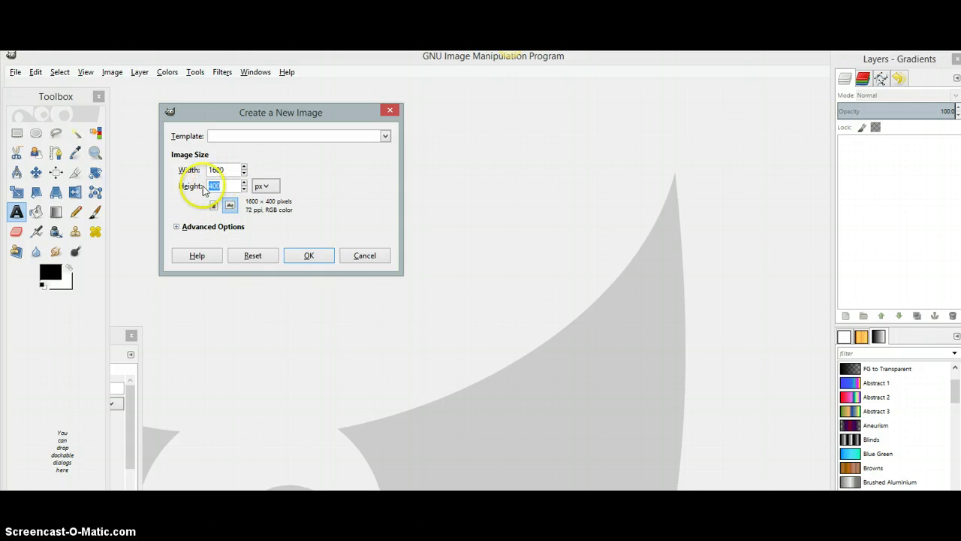
text(2400)
click(308, 256)
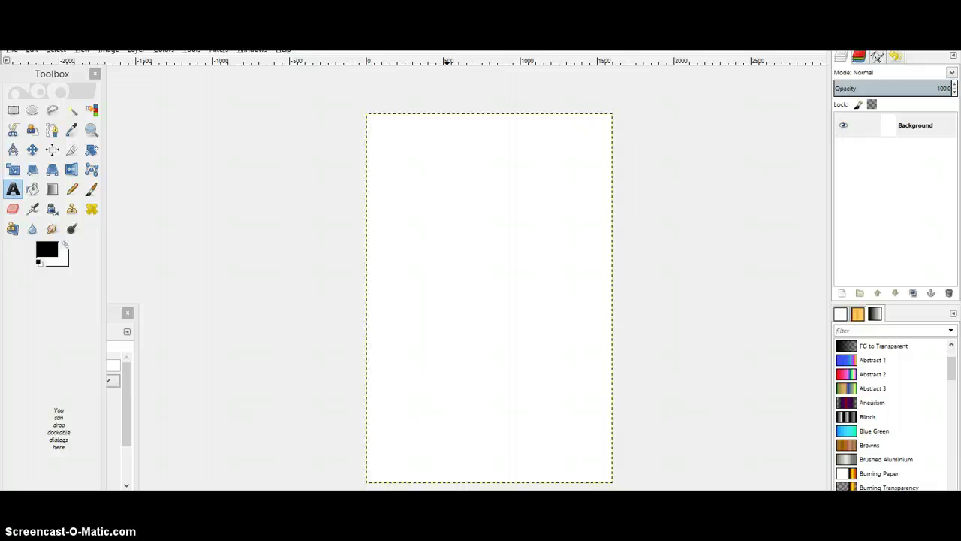
Paste the palm-tree sunset photo onto the canvas as a floating layer
click(318, 118)
click(166, 326)
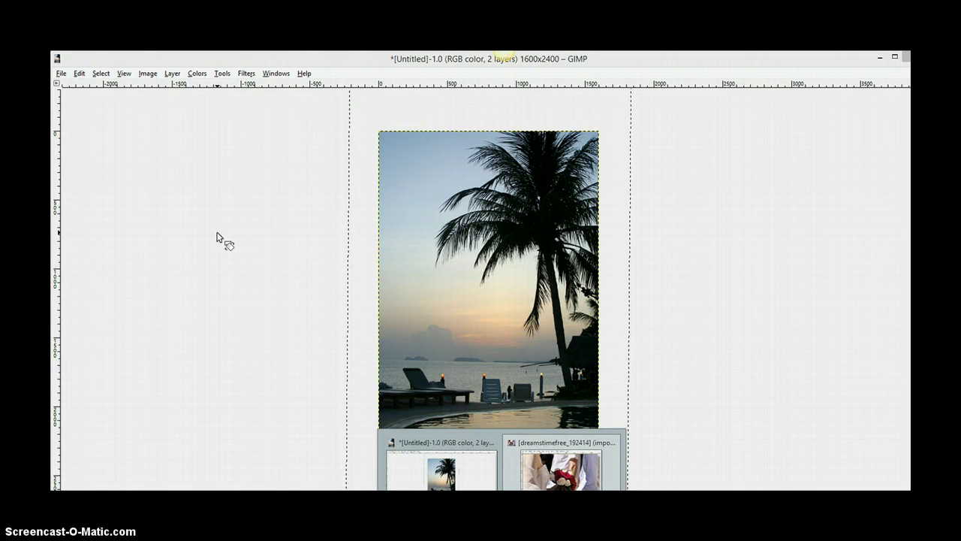
drag(63, 100, 64, 80)
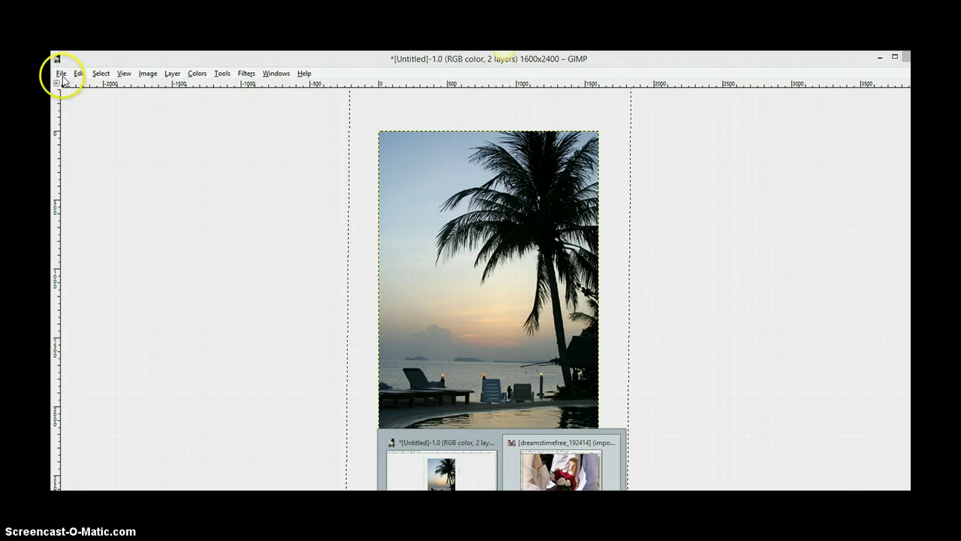
click(61, 73)
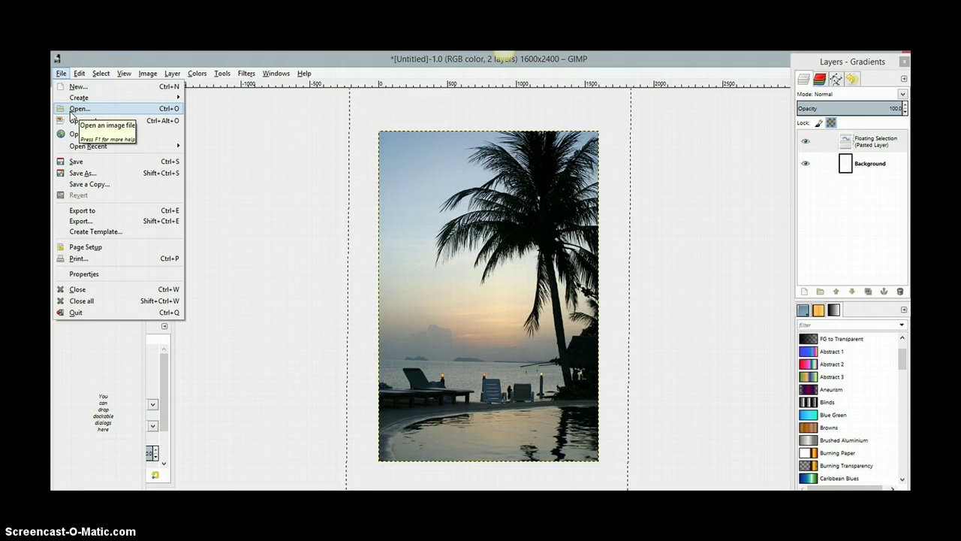
click(231, 272)
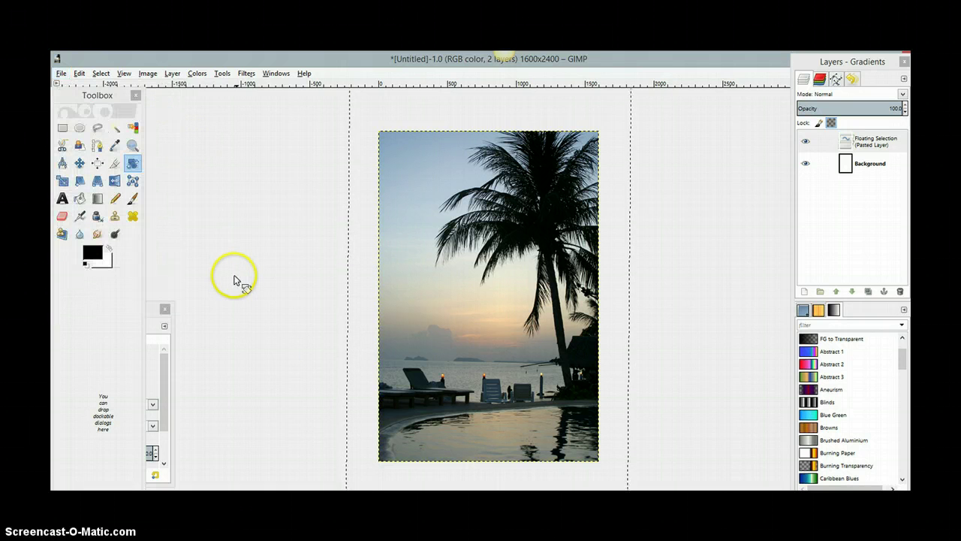
Copy the whole wedding bouquet photo, then close its image window
mouse_move(502, 490)
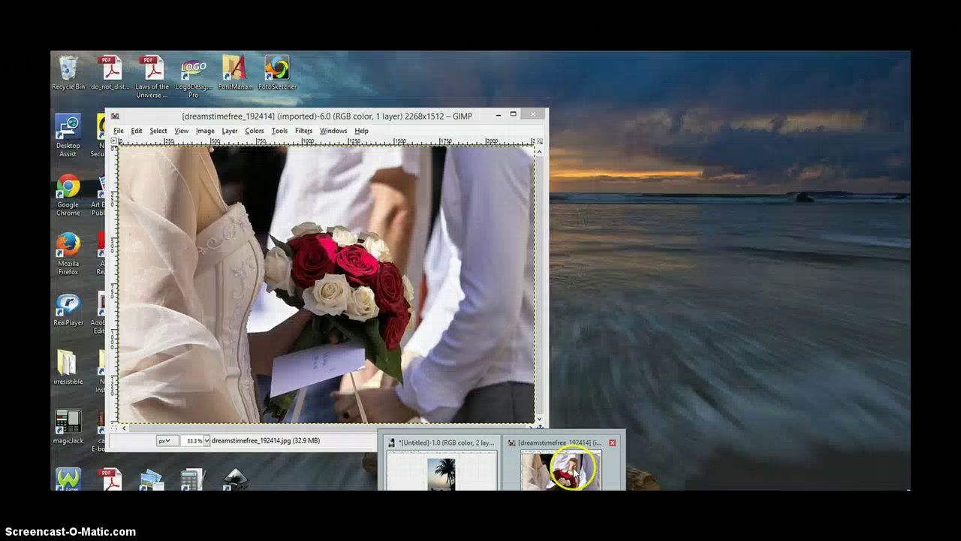
click(568, 471)
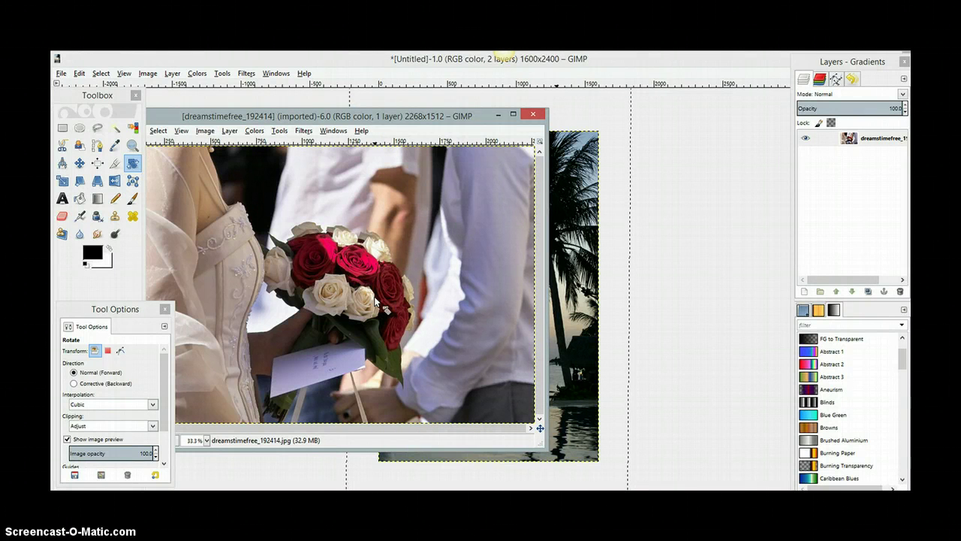
drag(177, 114, 226, 109)
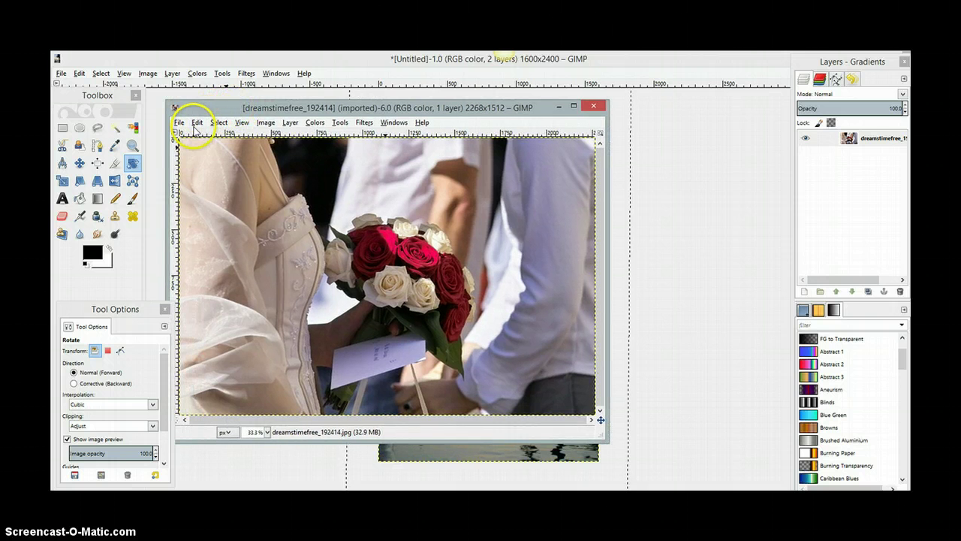
click(198, 123)
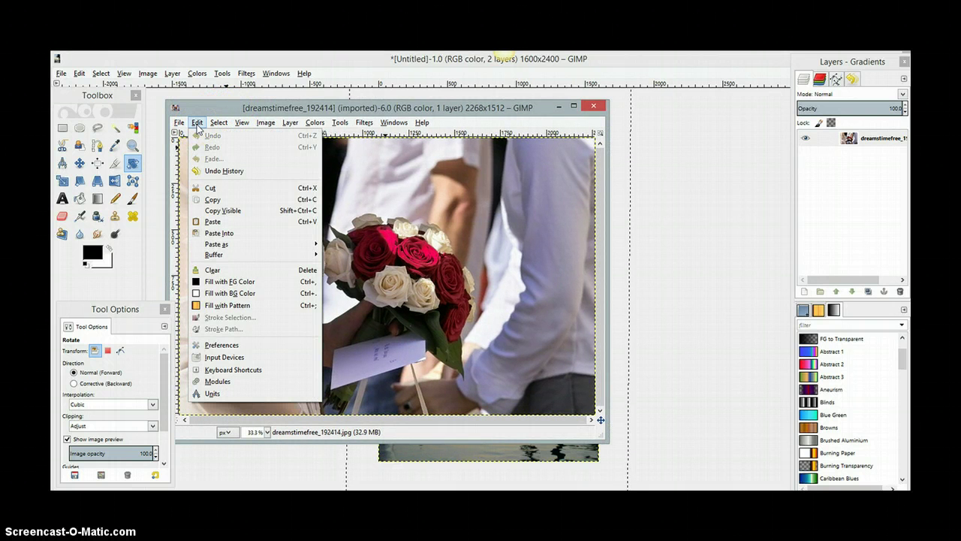
click(211, 201)
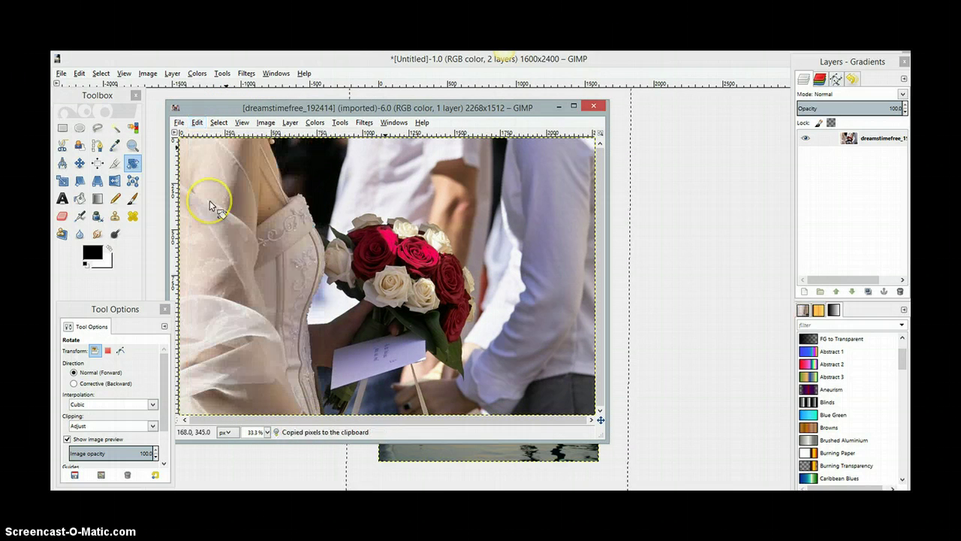
click(595, 107)
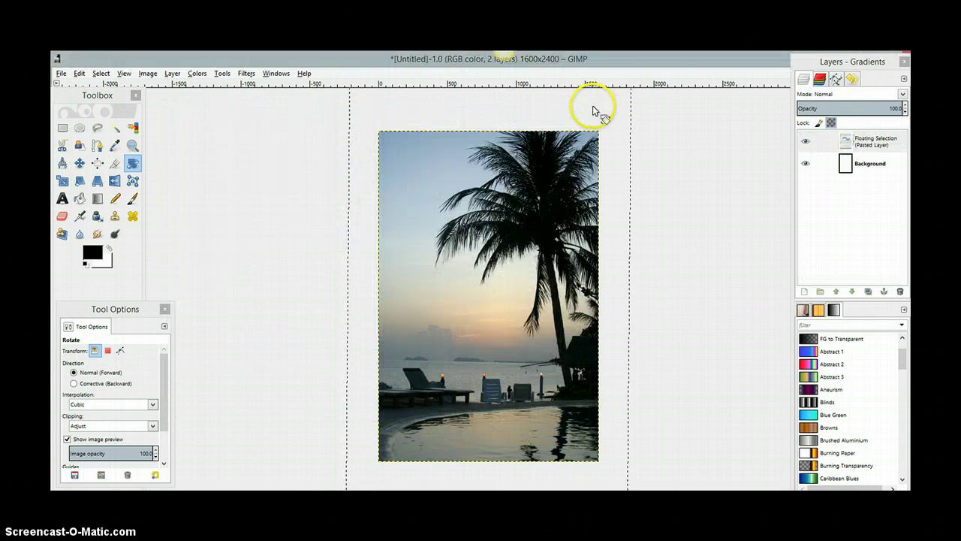
Paste the wedding bouquet photo onto the cover and turn the floating selection into a new layer
click(79, 75)
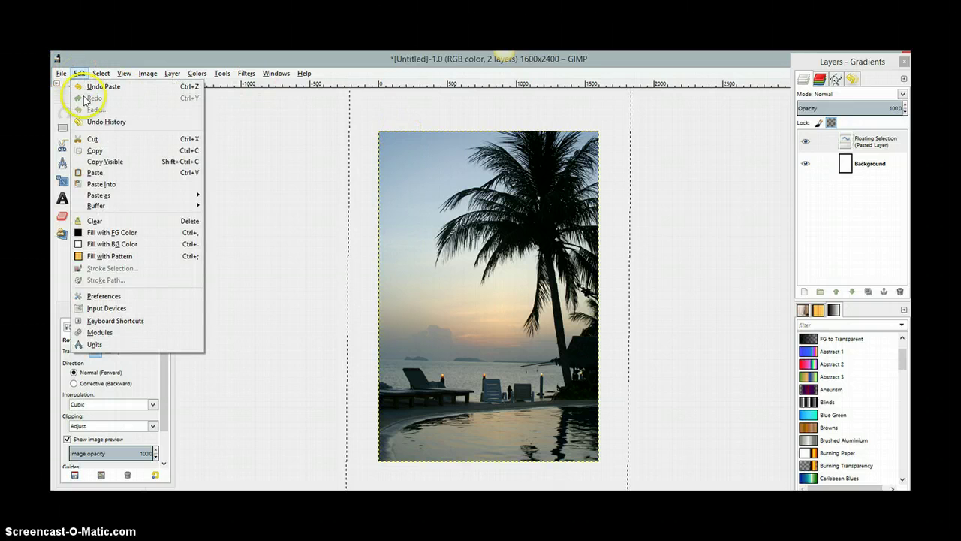
click(90, 173)
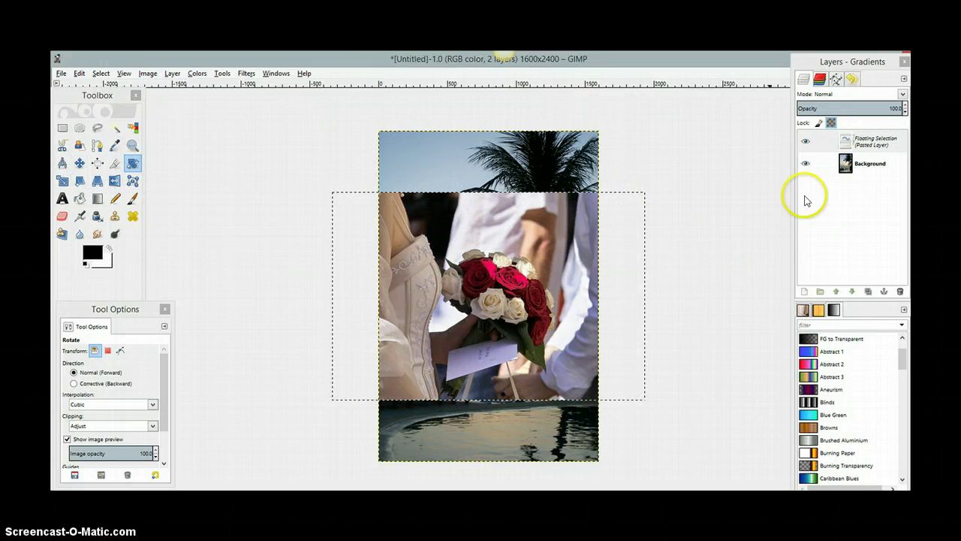
right_click(863, 148)
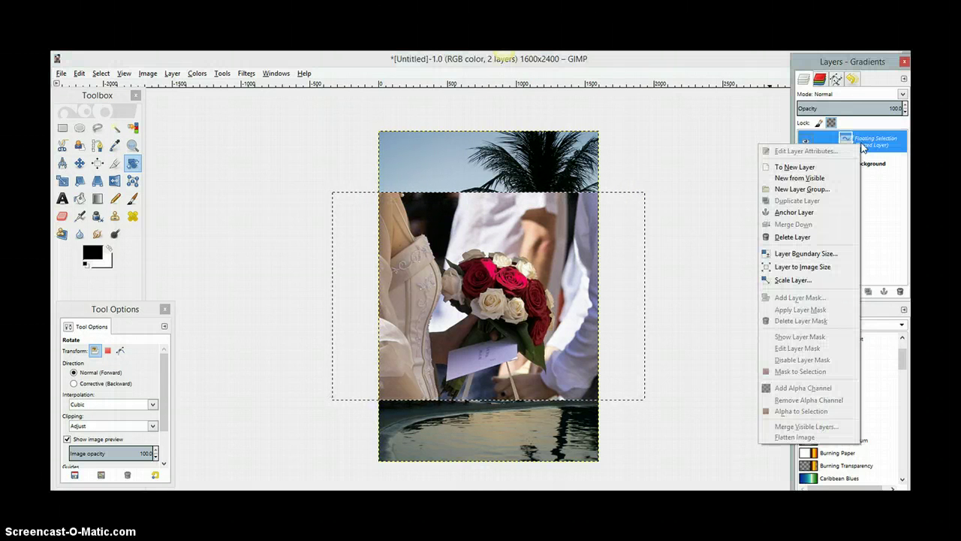
click(819, 167)
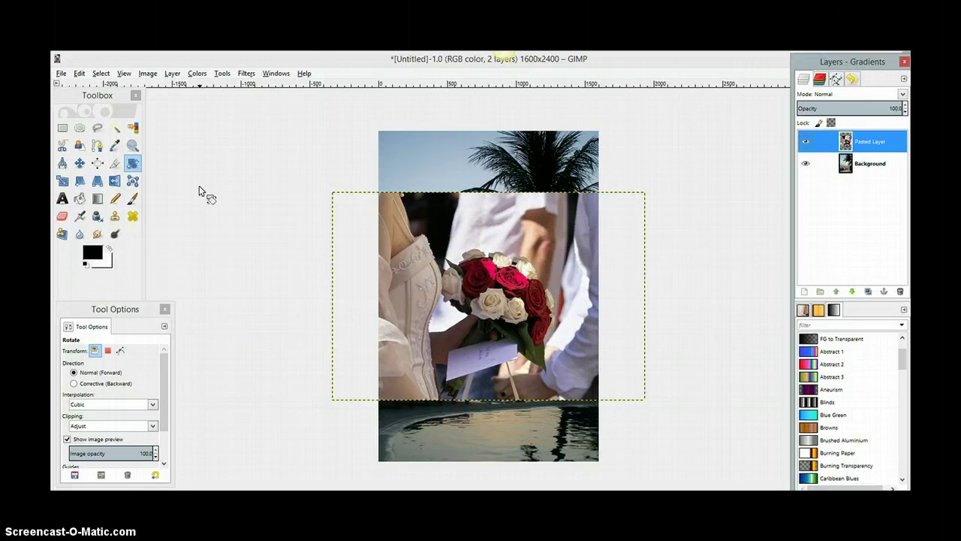
Scale the pasted wedding photo to 1628 x 1248 px so it fills the cover's top half
click(409, 270)
click(63, 183)
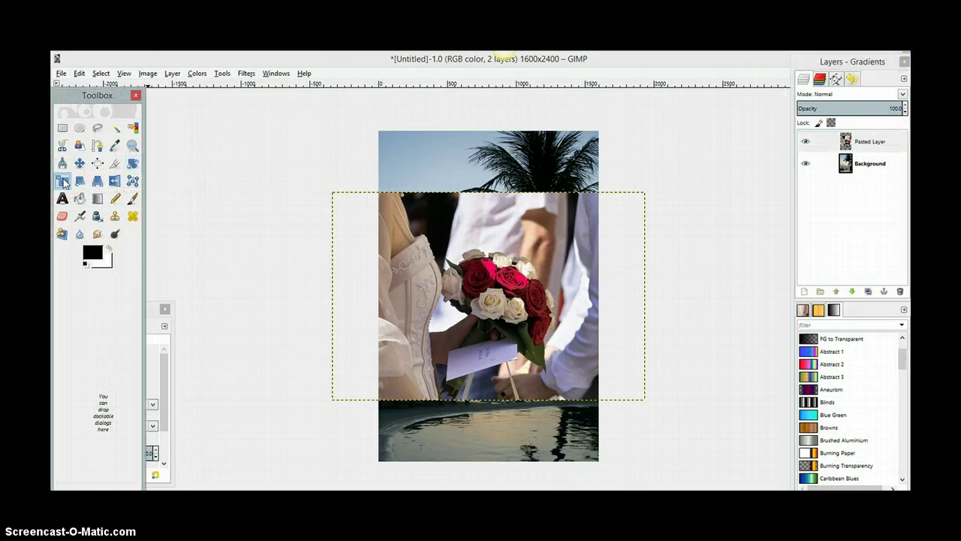
click(638, 401)
drag(590, 364, 530, 307)
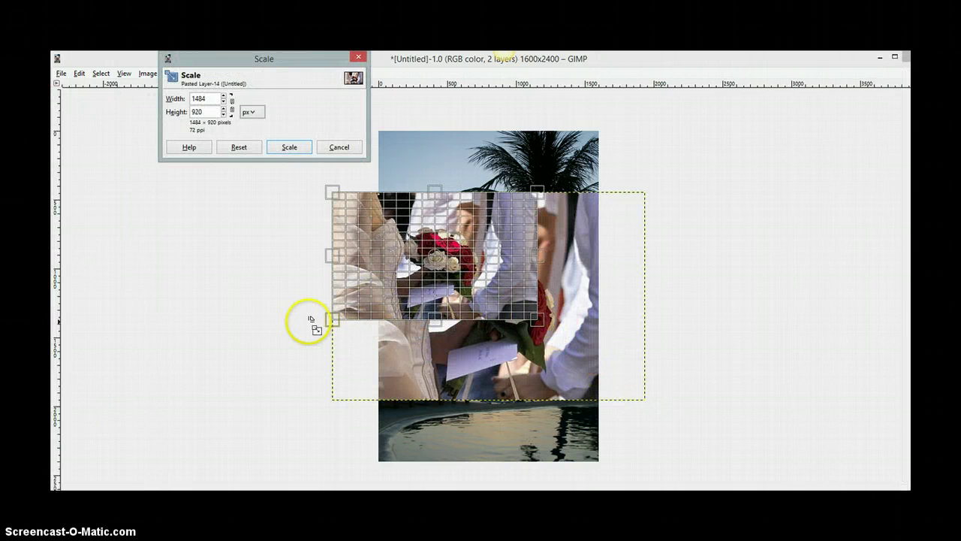
drag(328, 319, 379, 303)
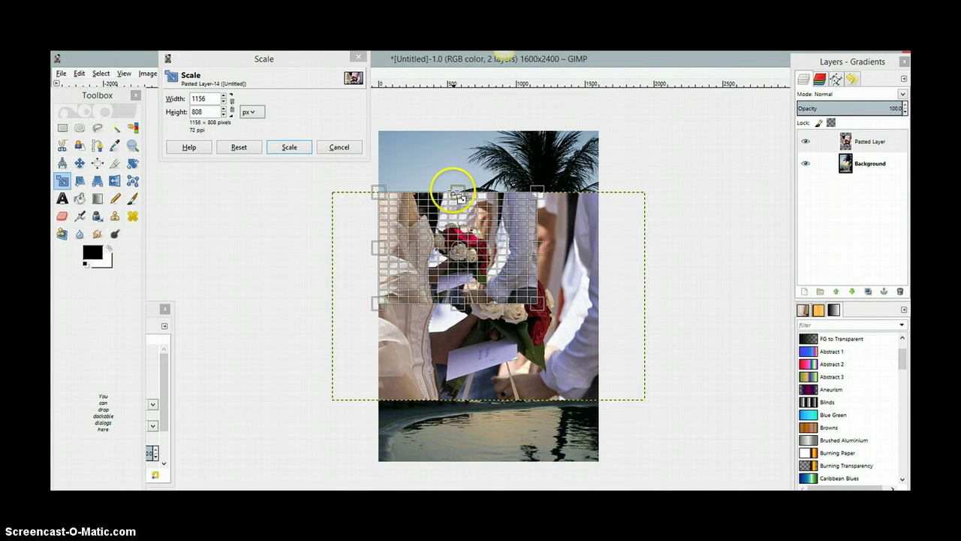
drag(458, 197, 456, 131)
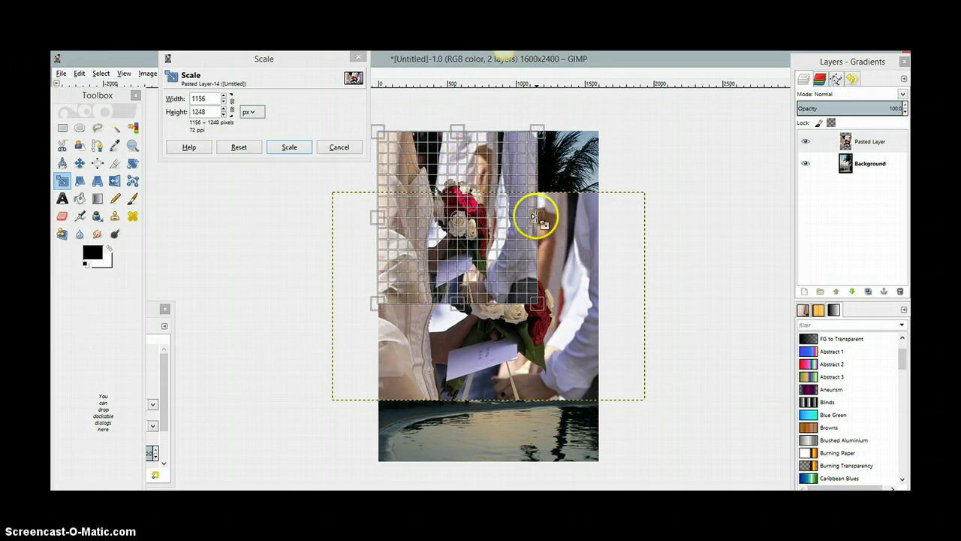
drag(540, 217, 600, 217)
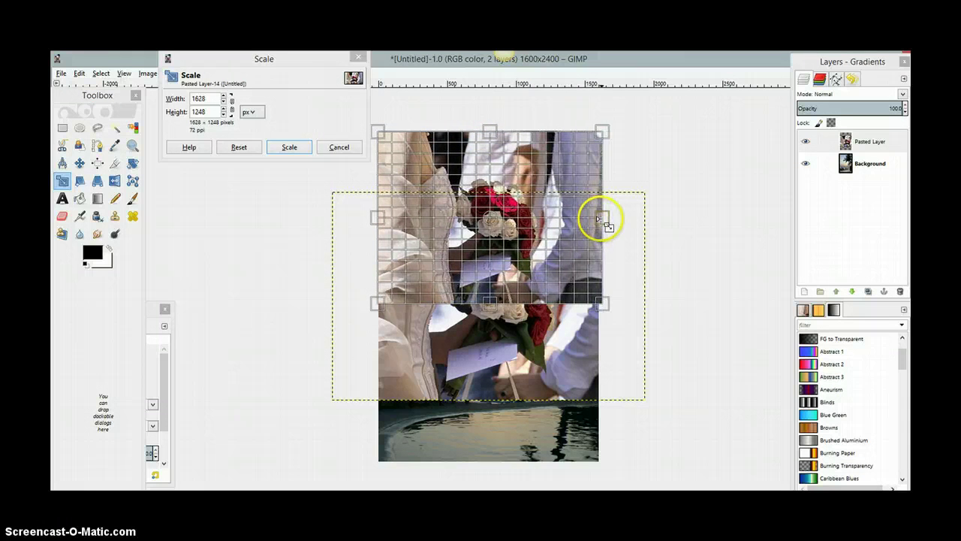
click(282, 146)
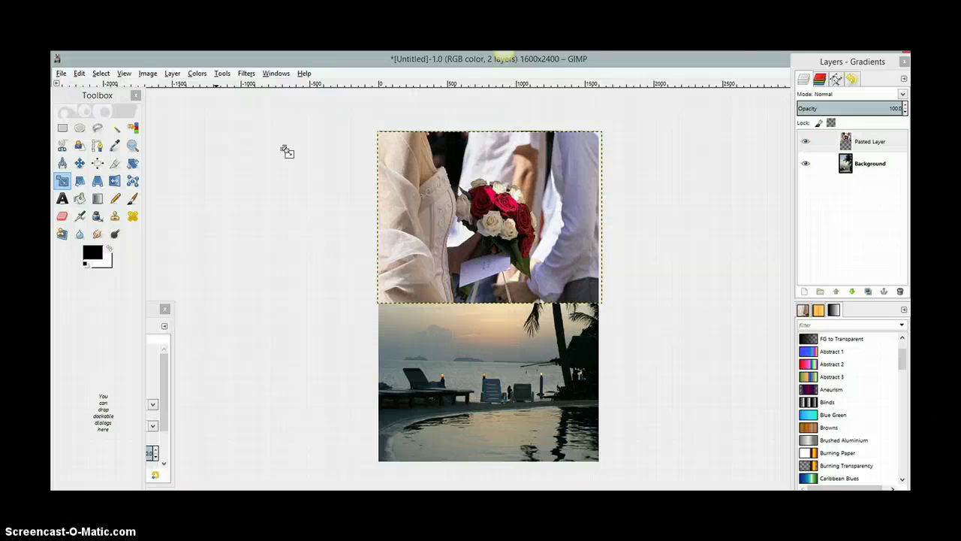
click(96, 131)
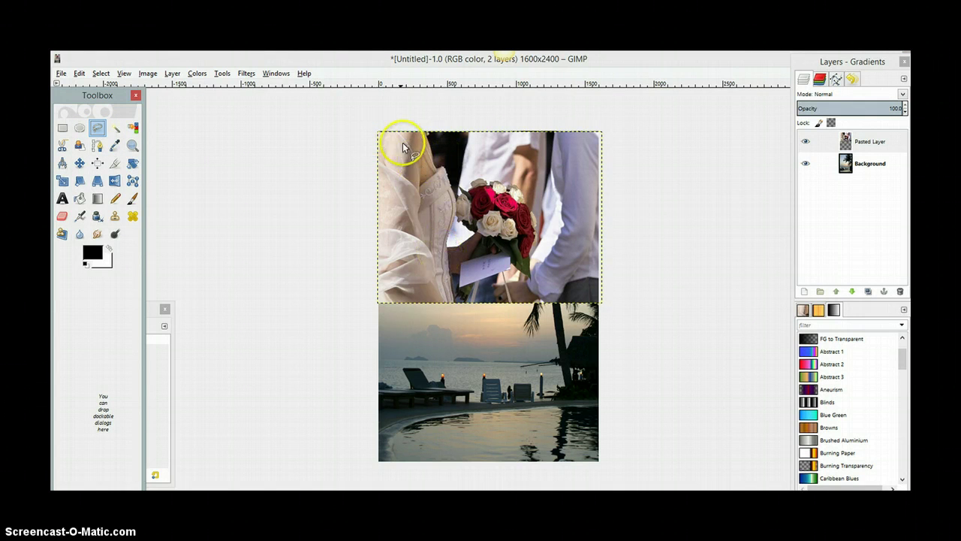
click(379, 134)
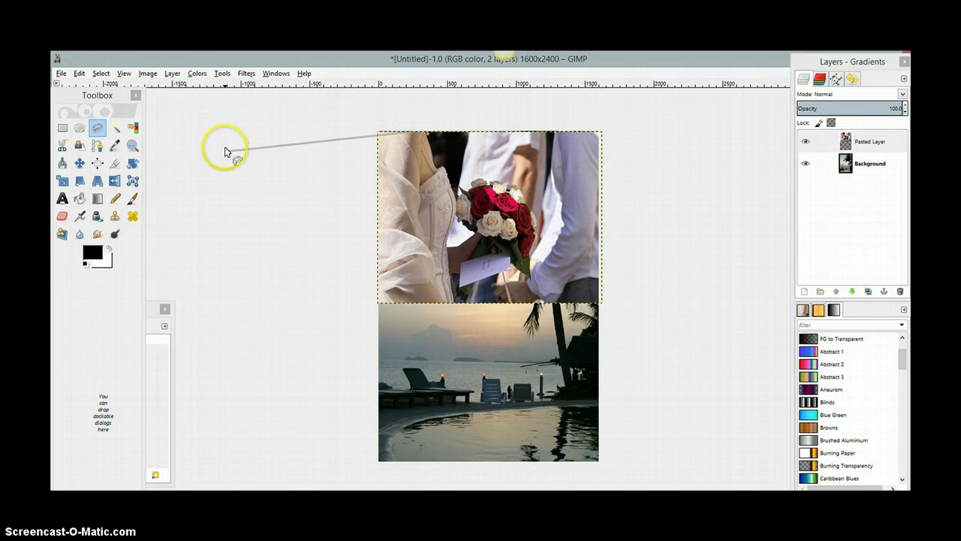
click(100, 74)
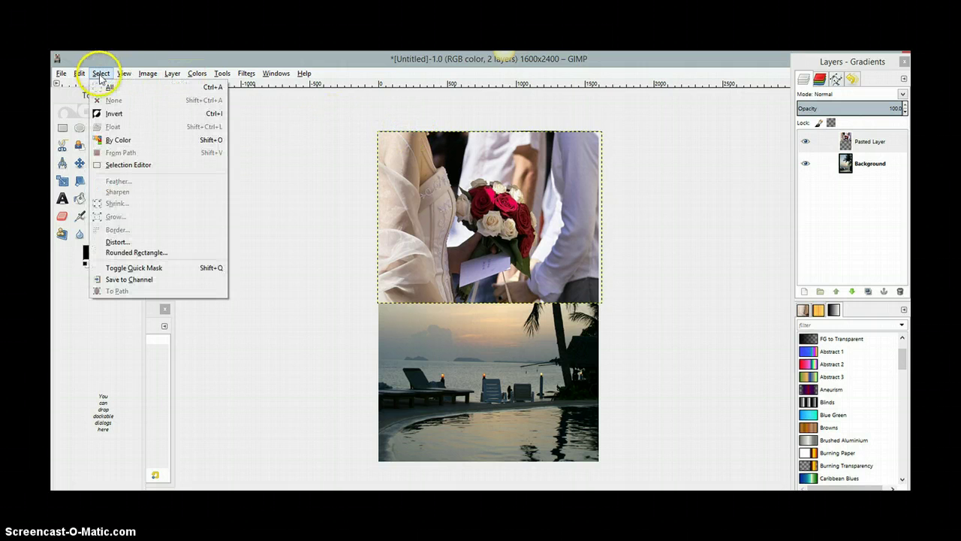
click(111, 114)
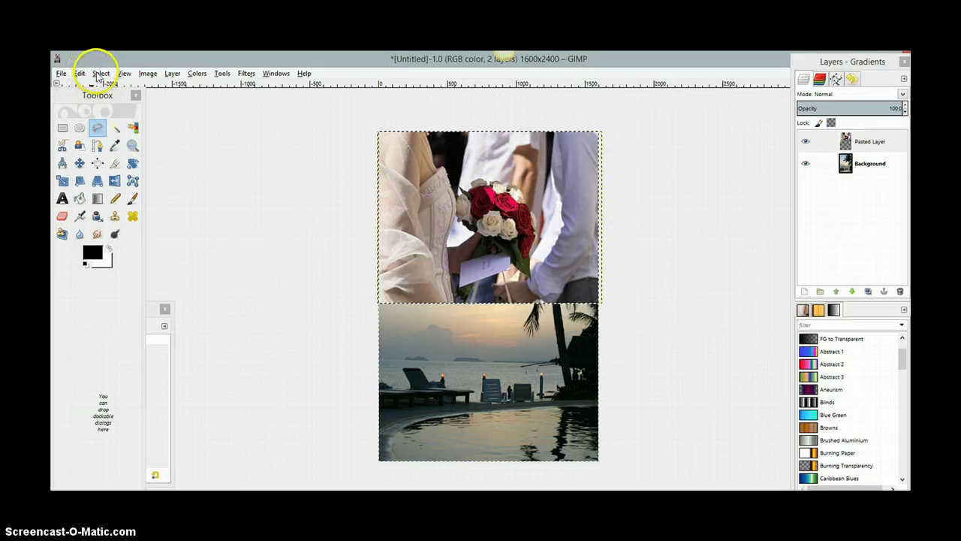
click(100, 74)
click(106, 99)
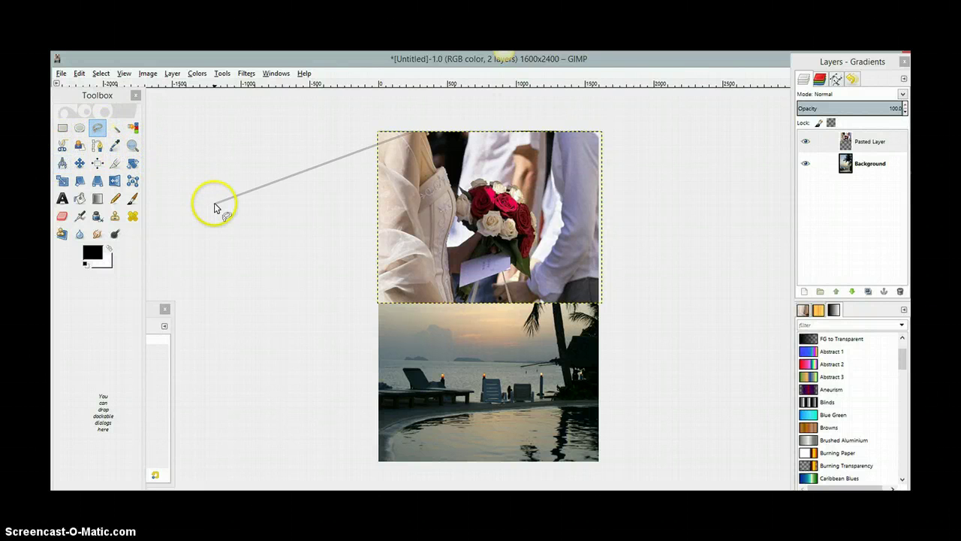
click(183, 121)
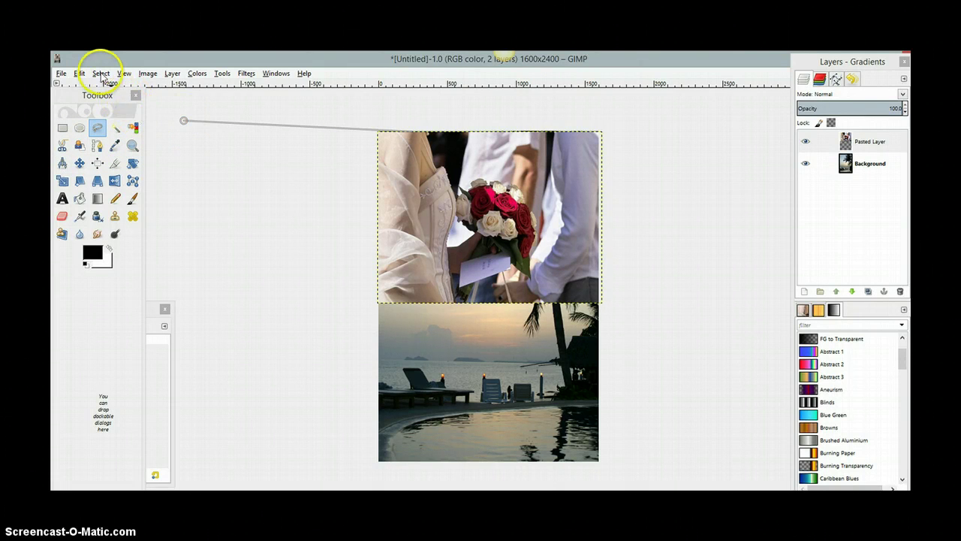
click(100, 73)
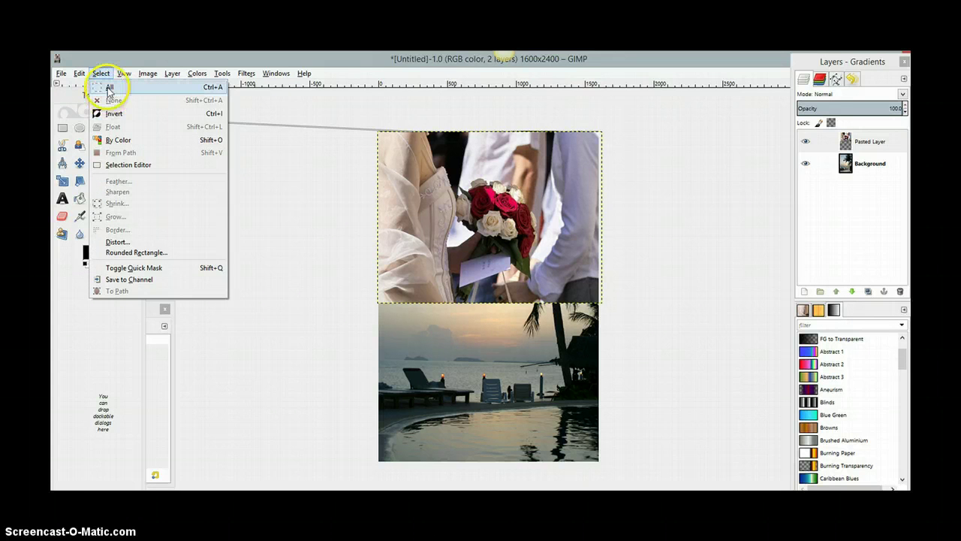
click(108, 87)
click(101, 73)
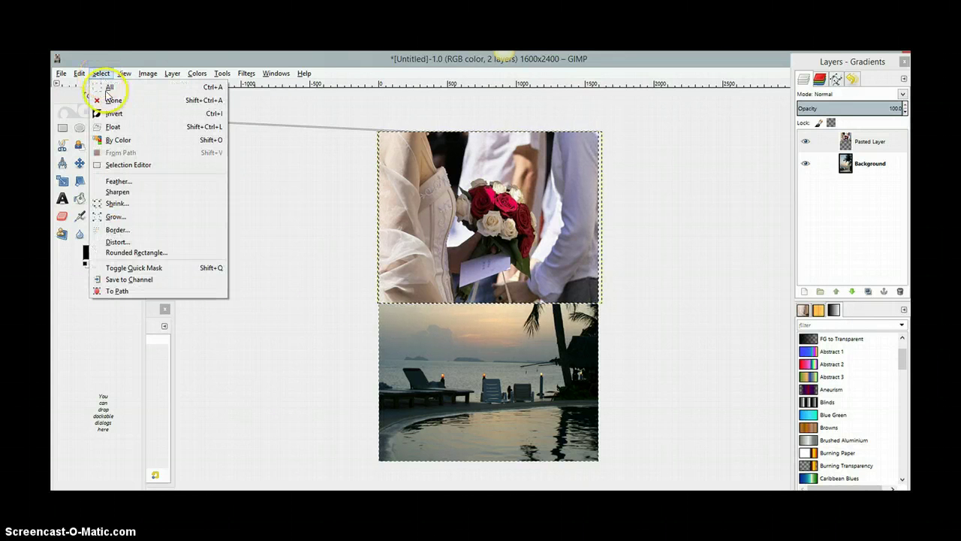
click(112, 100)
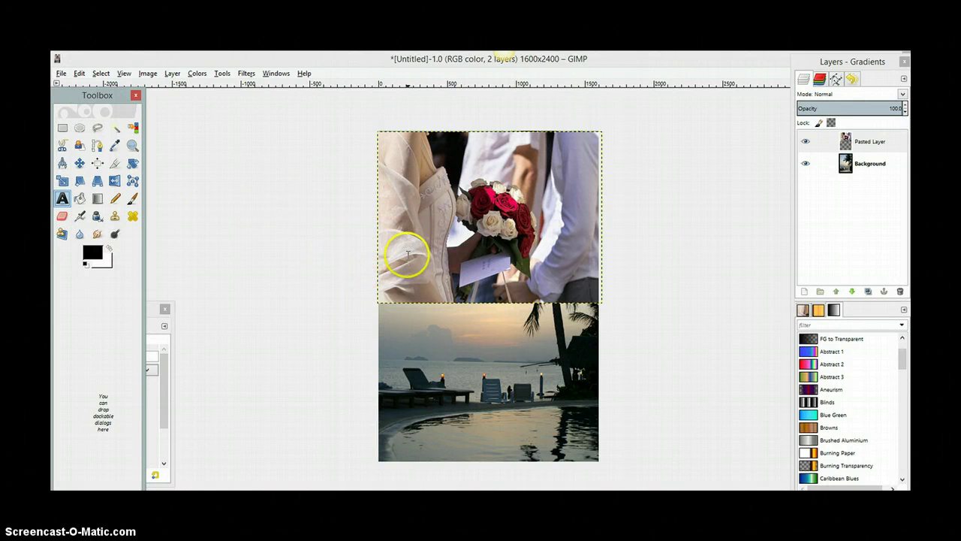
Type 'Wedding In Paradise' in a new Serif Bold text box on the photo, fixing typos
click(425, 233)
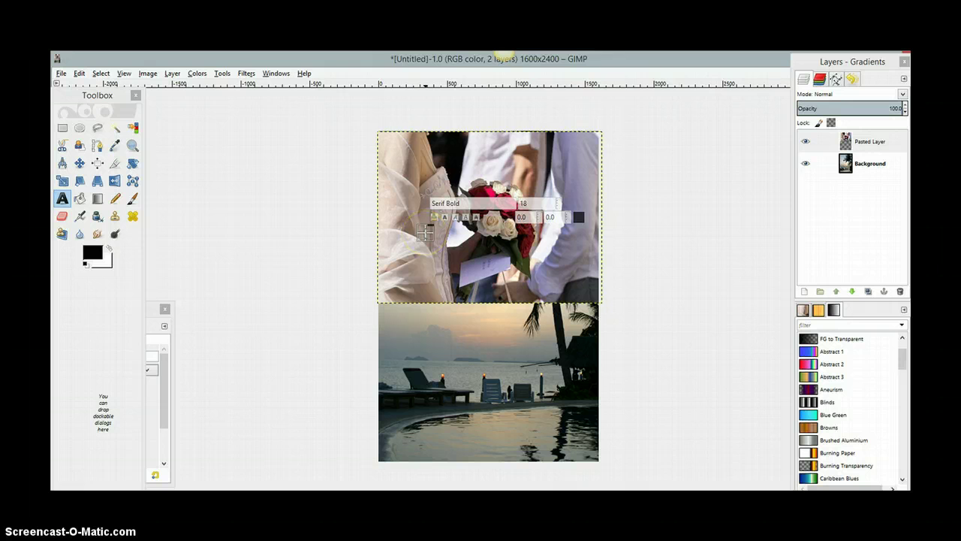
text(Weddding)
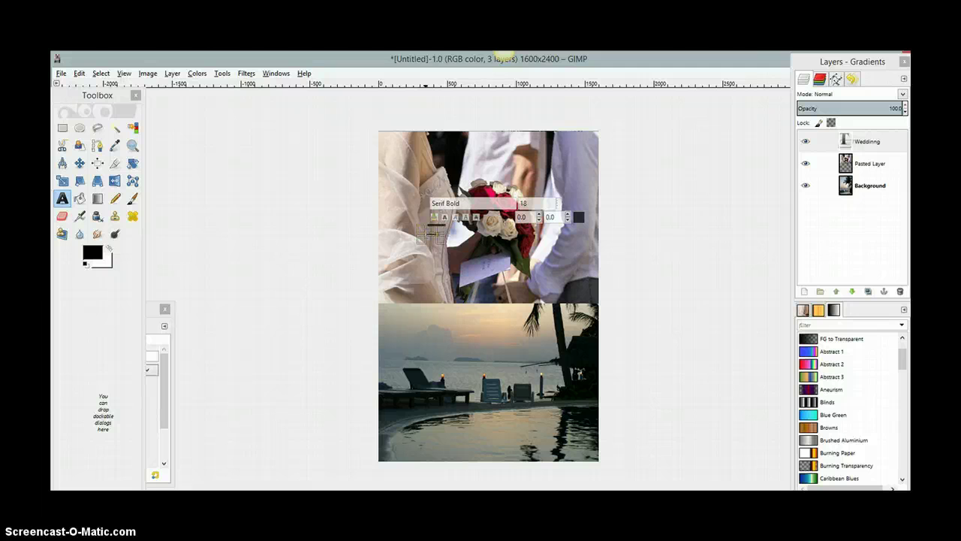
text(adra)
key(BackSpace)
key(BackSpace)
key(BackSpace)
key(BackSpace)
key(BackSpace)
key(BackSpace)
key(BackSpace)
key(BackSpace)
key(BackSpace)
key(BackSpace)
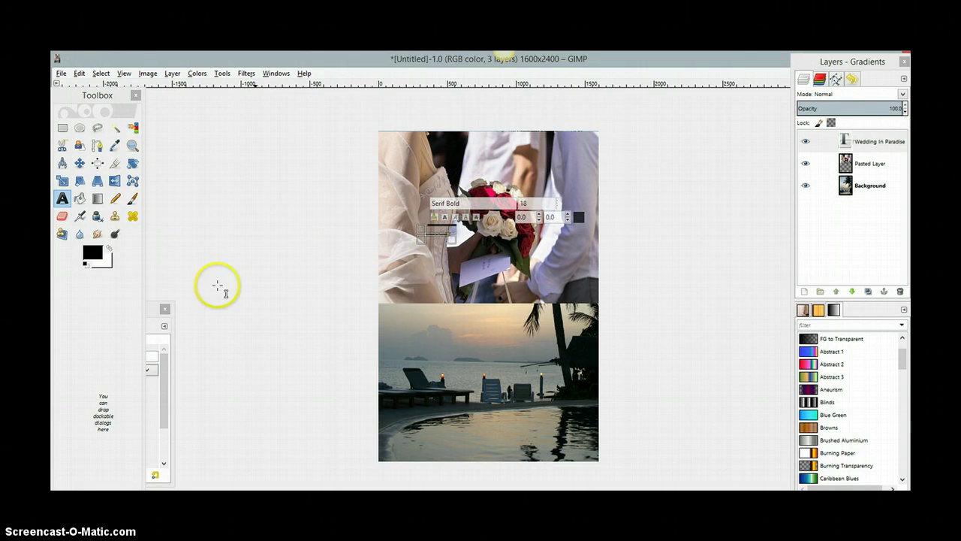
click(153, 315)
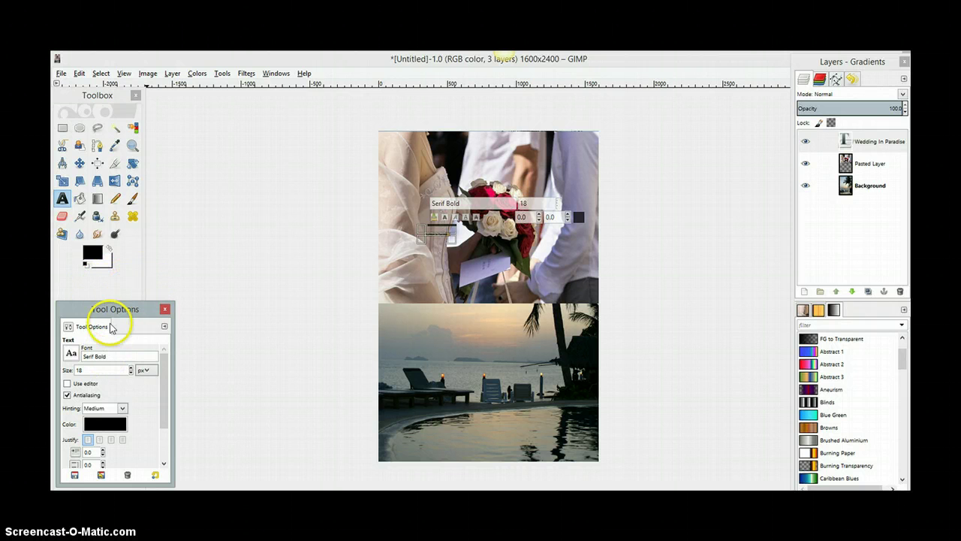
Enlarge the title to 155 px and widen and heighten its text box
click(131, 368)
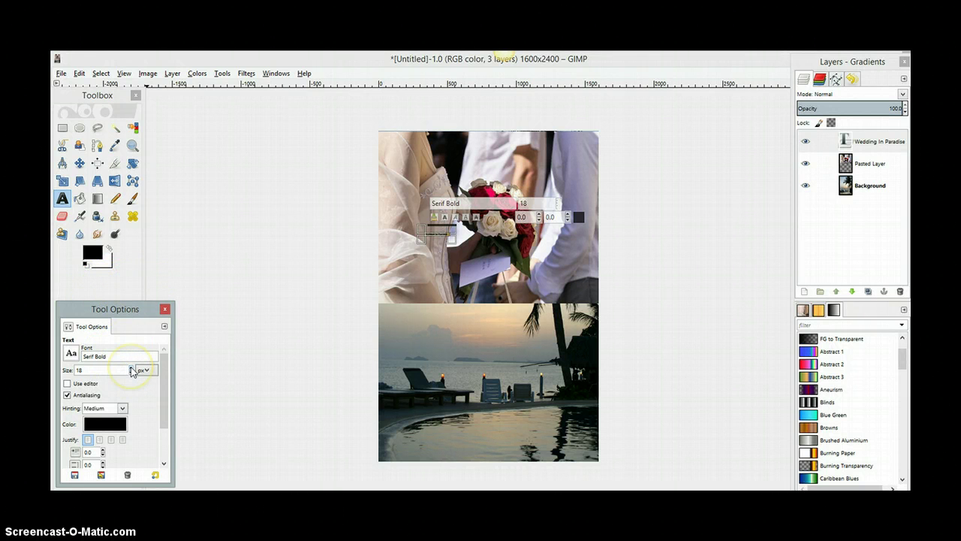
drag(131, 371, 277, 370)
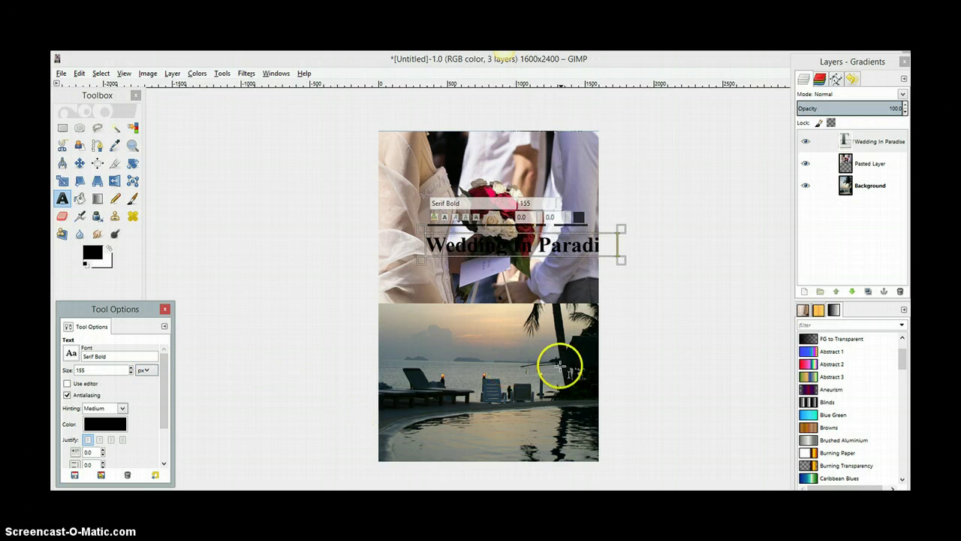
click(575, 242)
drag(455, 242, 364, 240)
drag(497, 259, 499, 306)
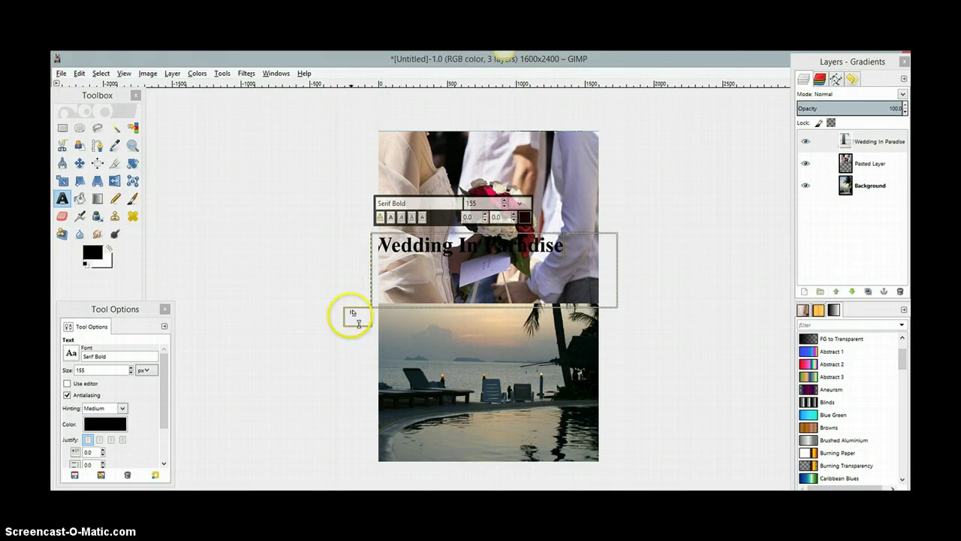
Finish editing the title and select the Wedding In Paradise text layer
click(370, 266)
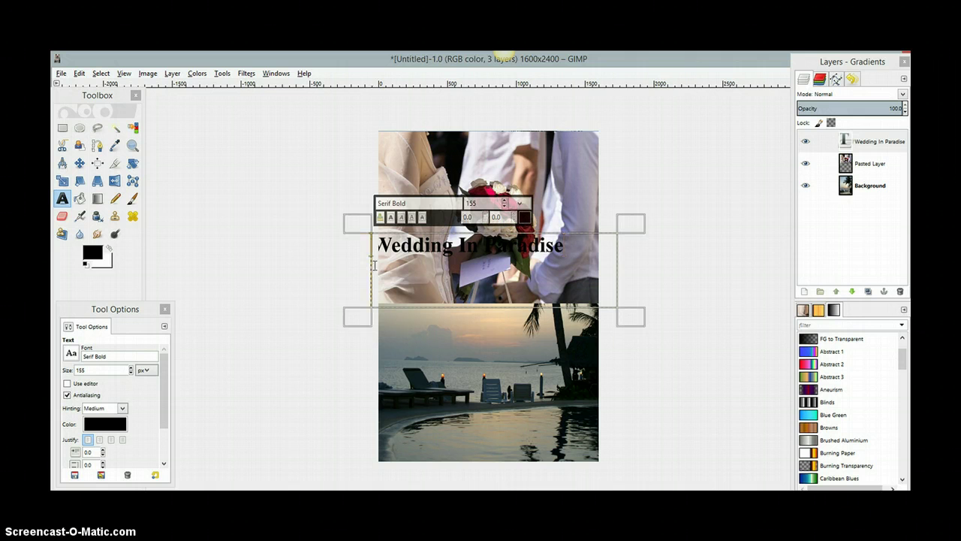
drag(374, 265, 383, 265)
click(299, 291)
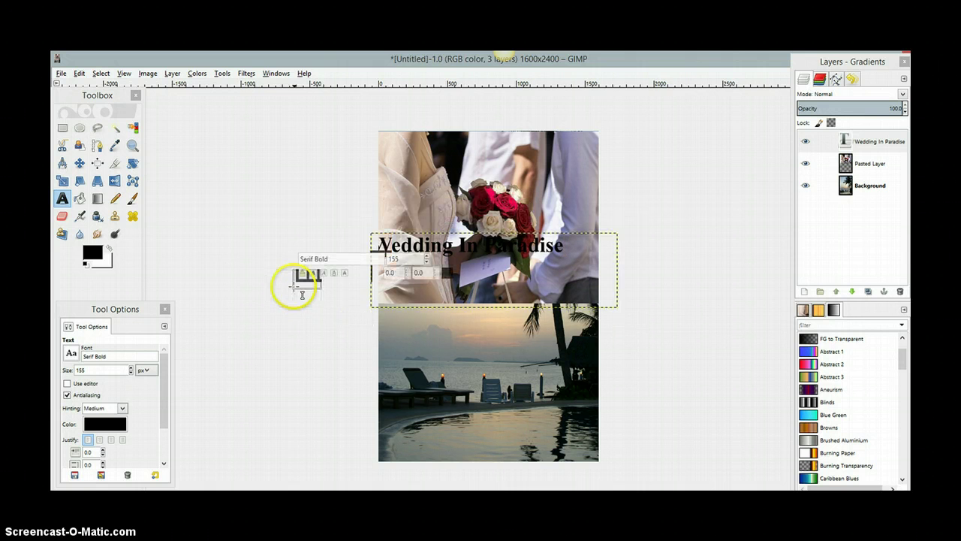
click(640, 197)
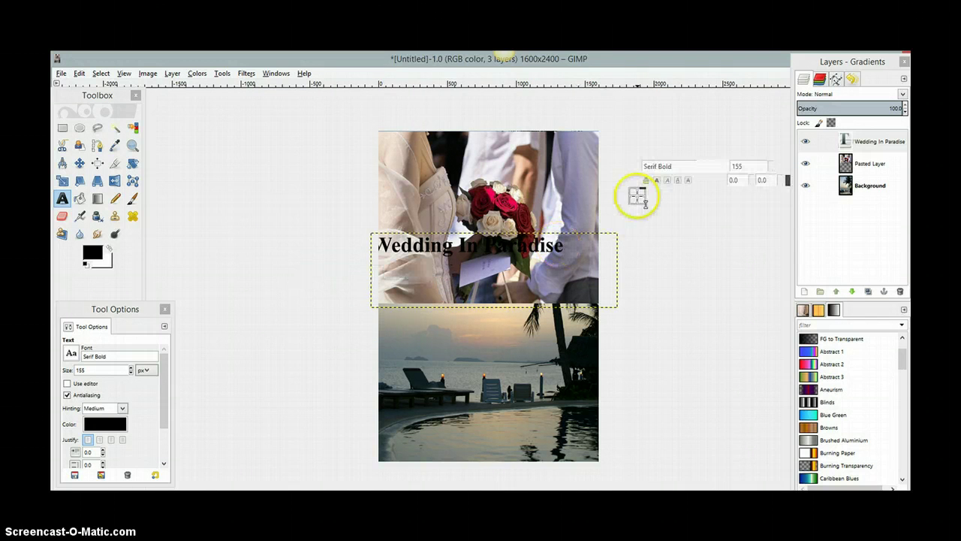
double_click(869, 142)
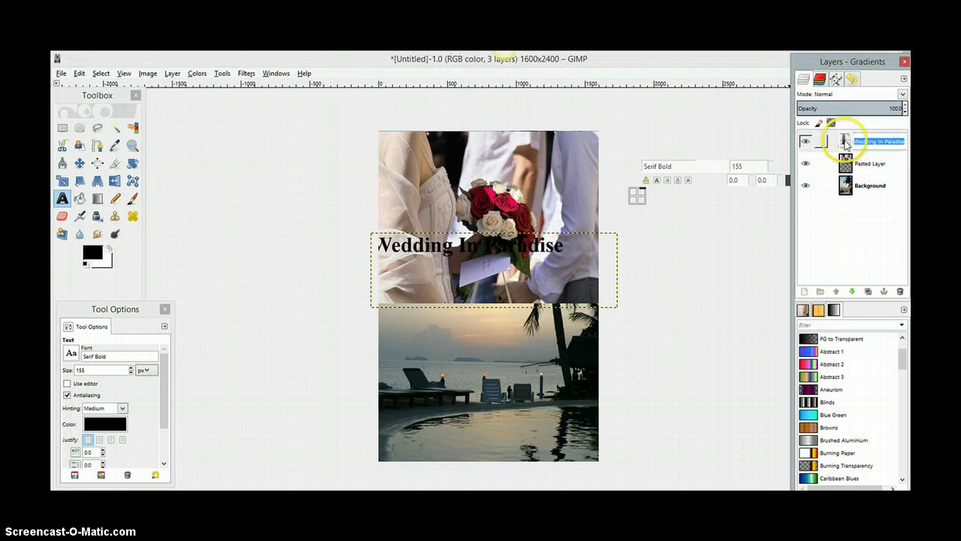
key(Return)
Move the title down onto the wedding photo's bottom edge with the Move tool
click(533, 221)
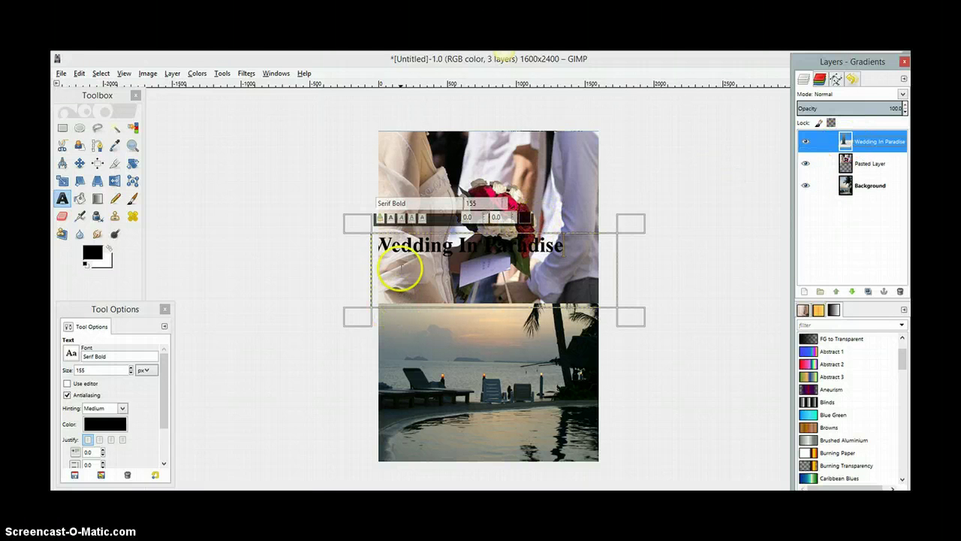
click(80, 163)
click(387, 244)
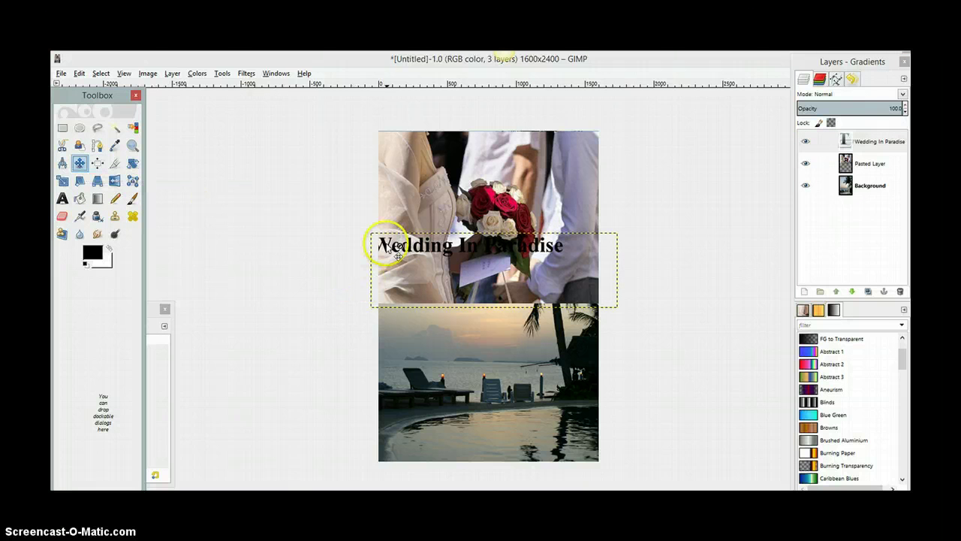
click(400, 262)
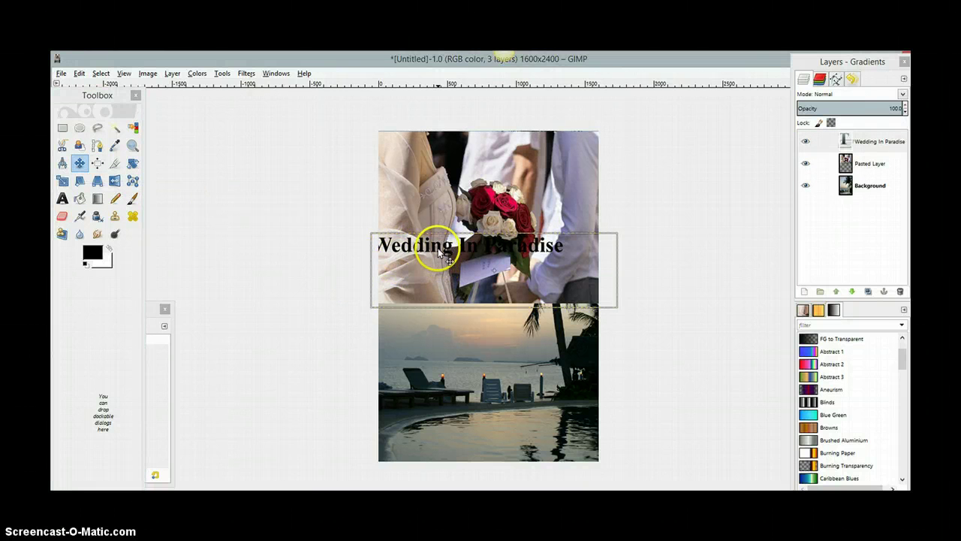
drag(441, 253, 441, 295)
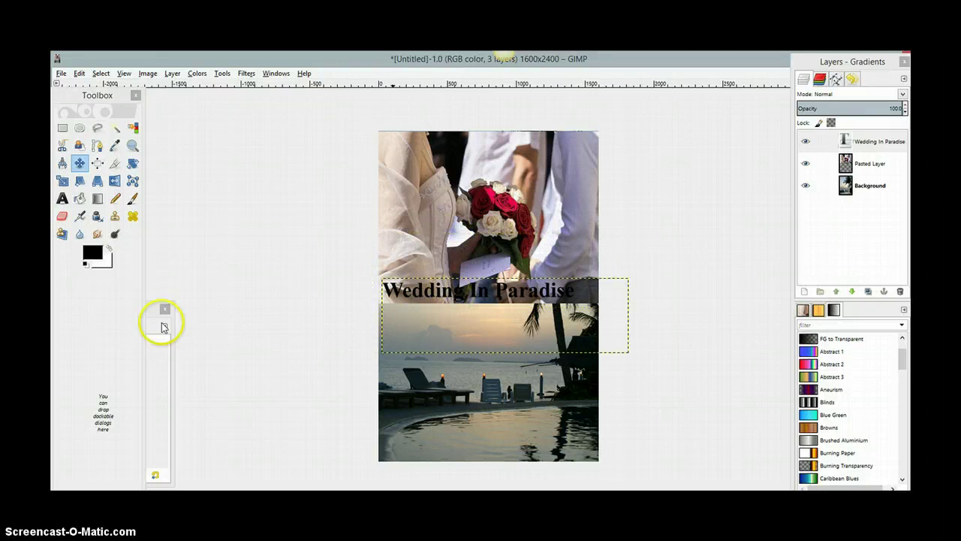
click(150, 314)
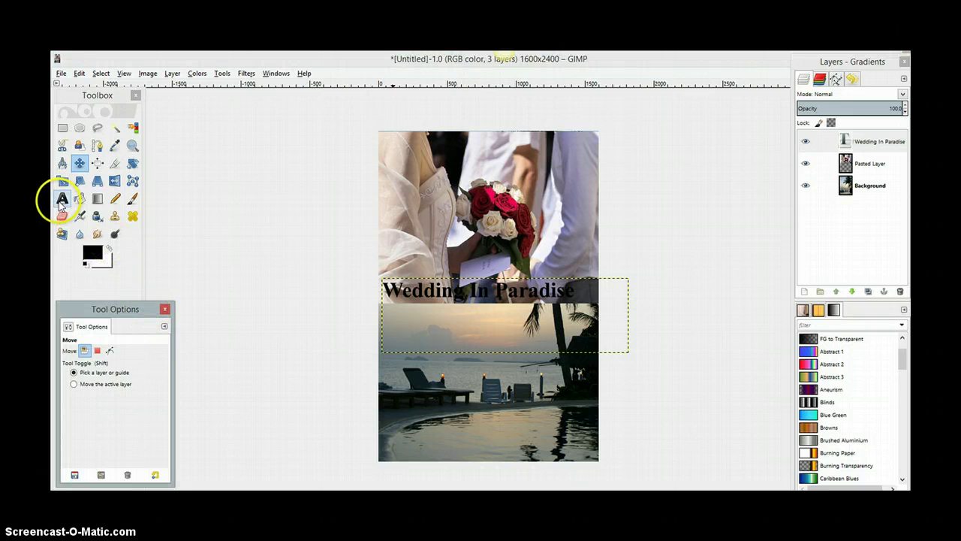
Set the Text tool colour to pink f30978
click(60, 201)
click(150, 309)
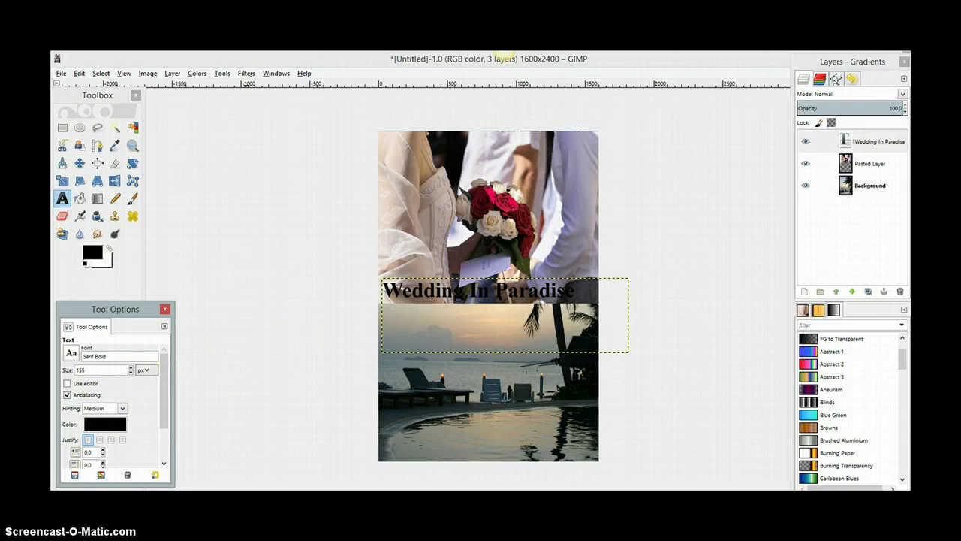
click(104, 425)
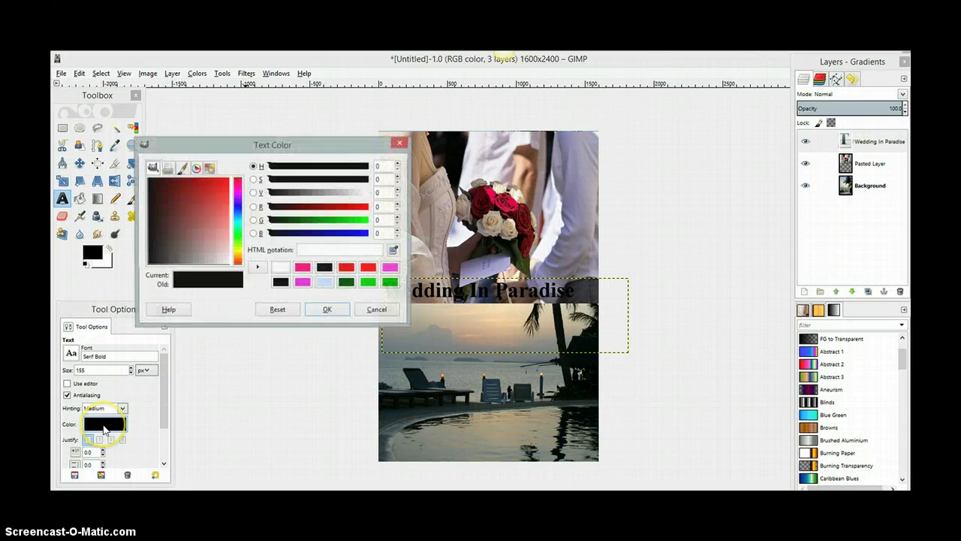
click(297, 269)
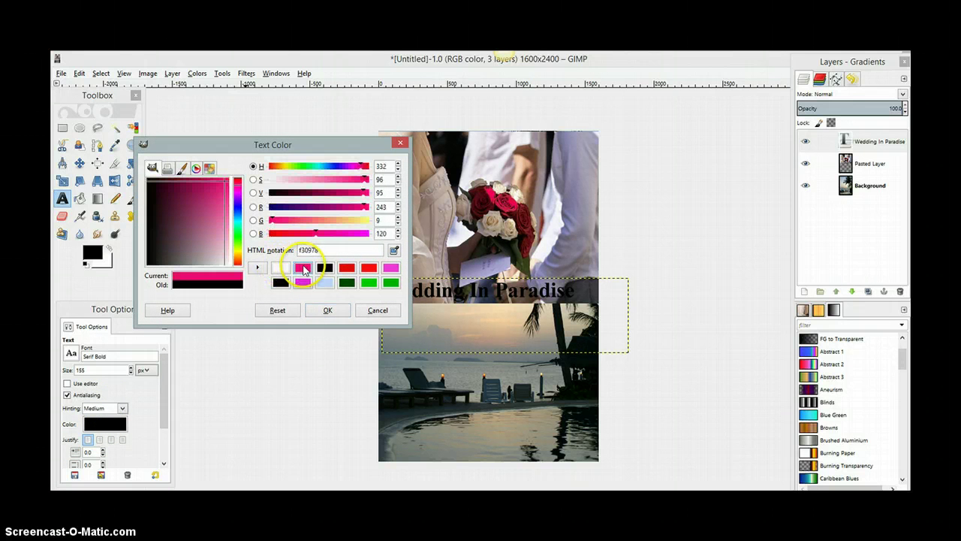
click(327, 312)
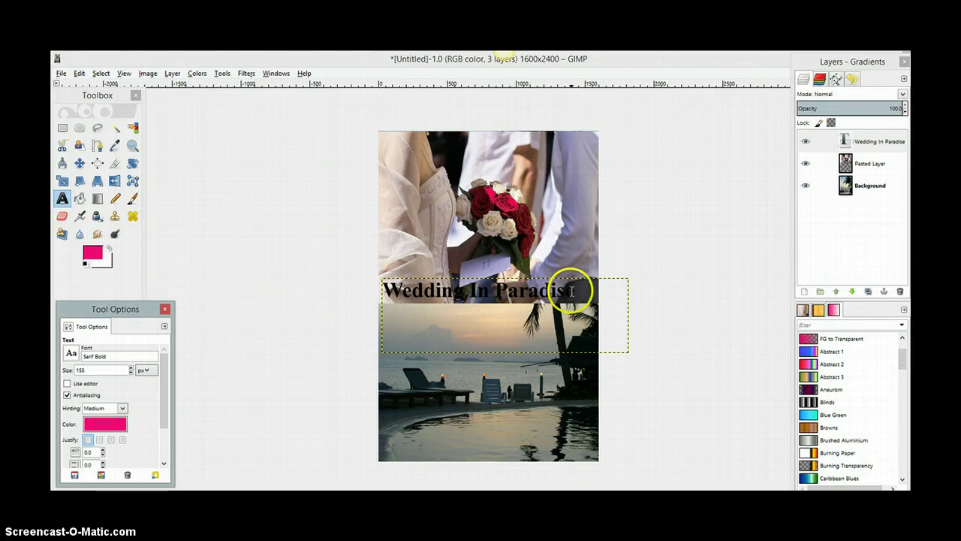
Select the title letters and apply pink f30978 to them
drag(571, 290, 341, 291)
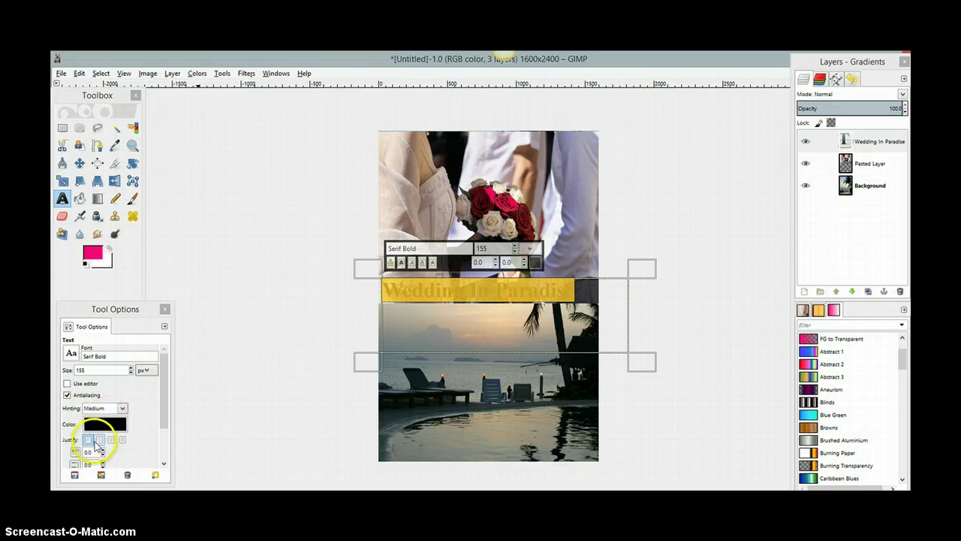
click(104, 424)
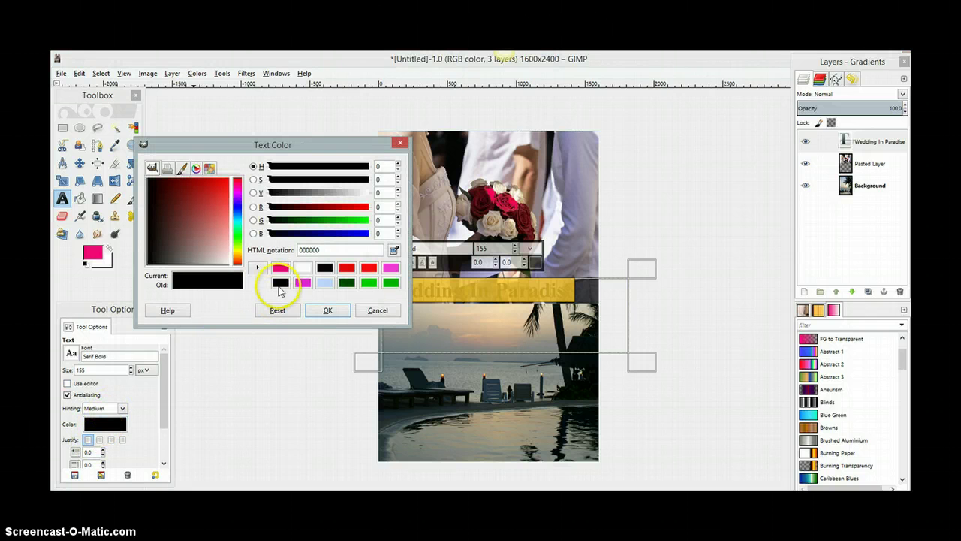
click(280, 268)
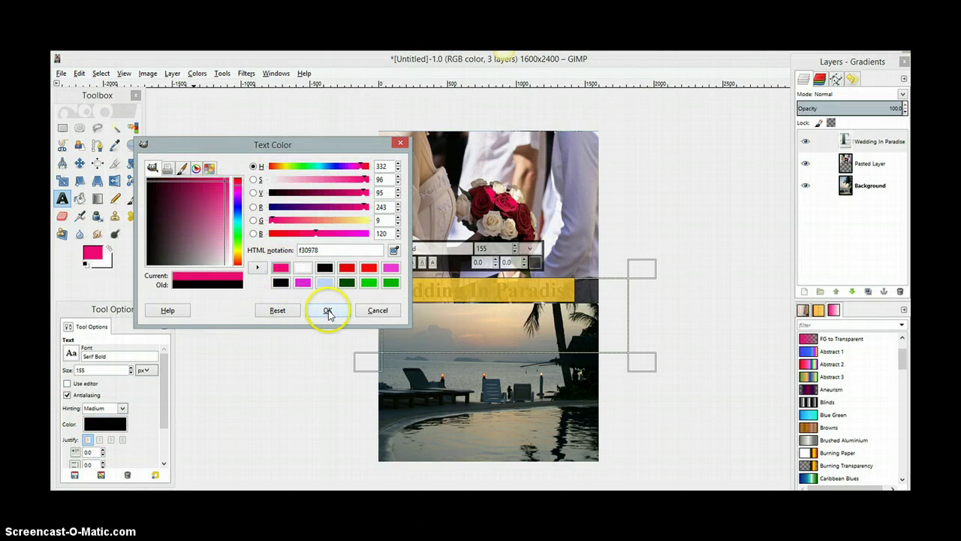
click(328, 311)
click(642, 190)
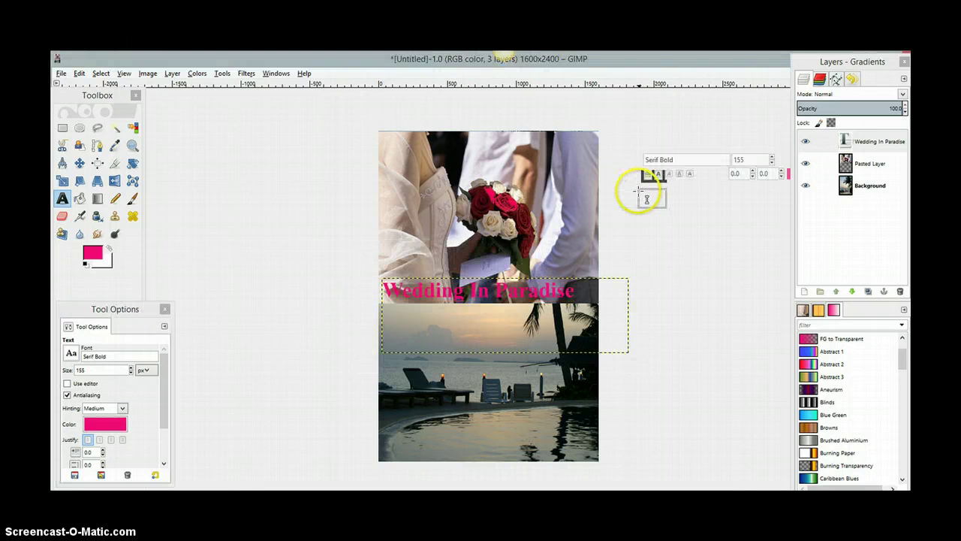
Choose Microsoft YaHei Bold as the text font
click(70, 355)
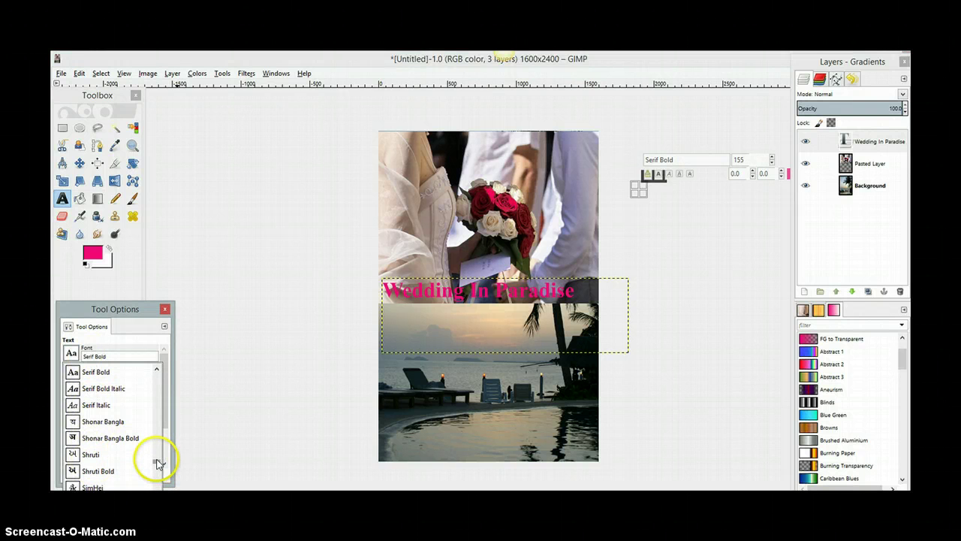
drag(158, 463, 157, 441)
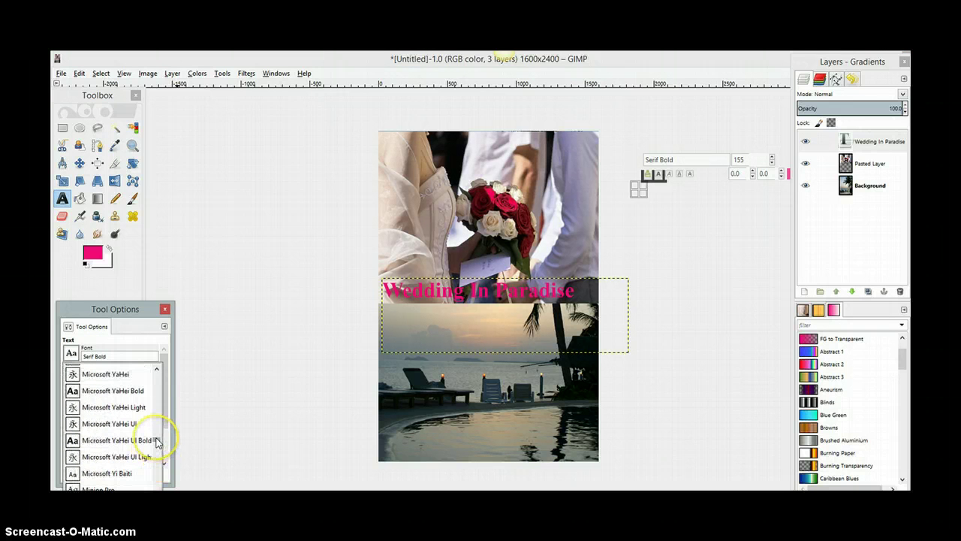
click(104, 395)
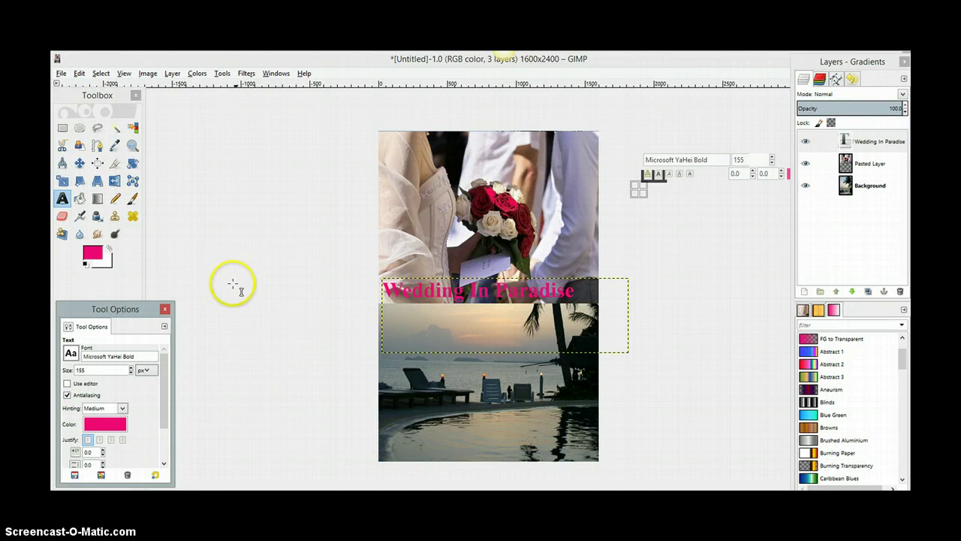
click(294, 399)
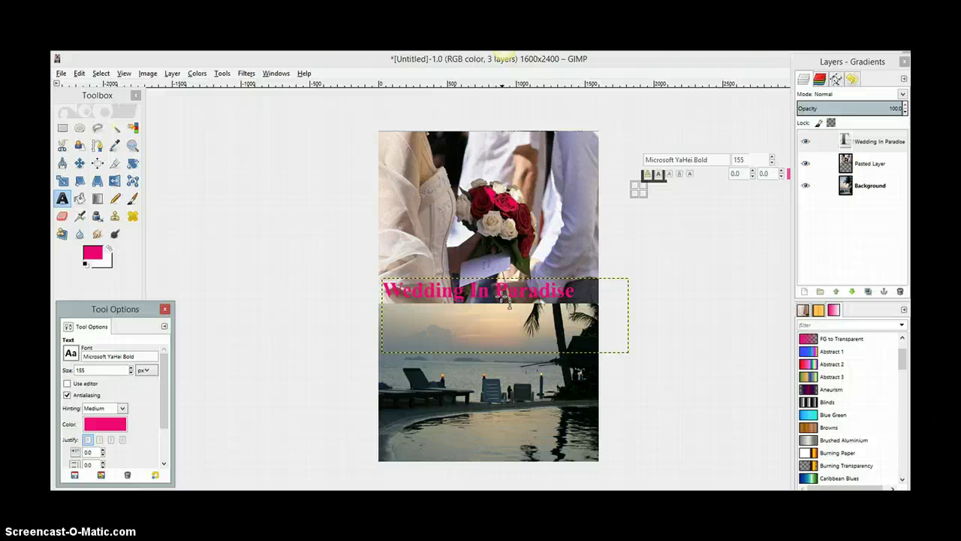
click(61, 74)
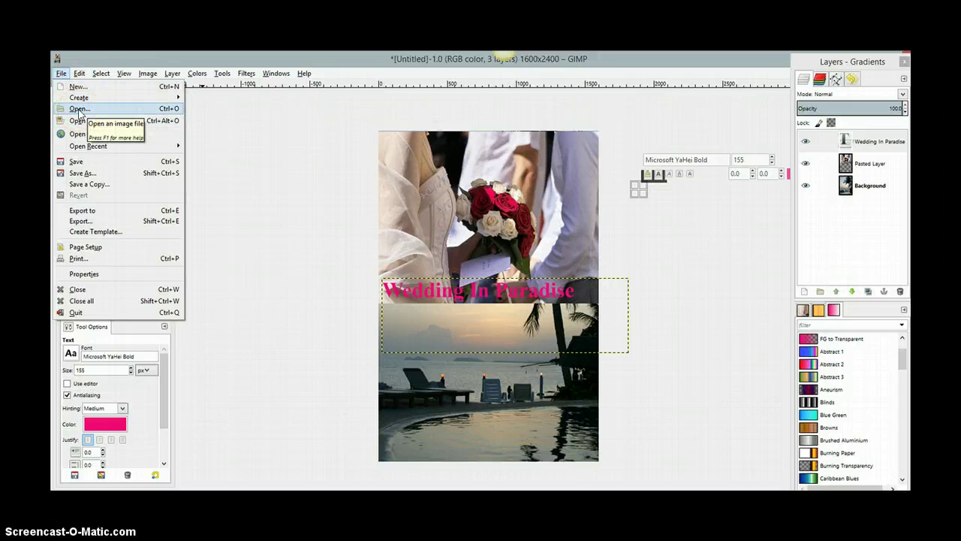
click(79, 110)
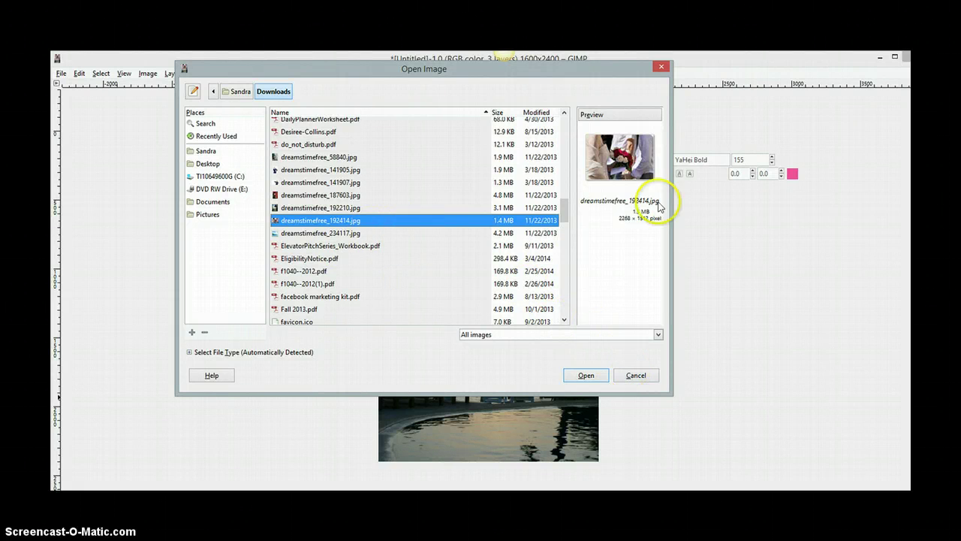
click(661, 68)
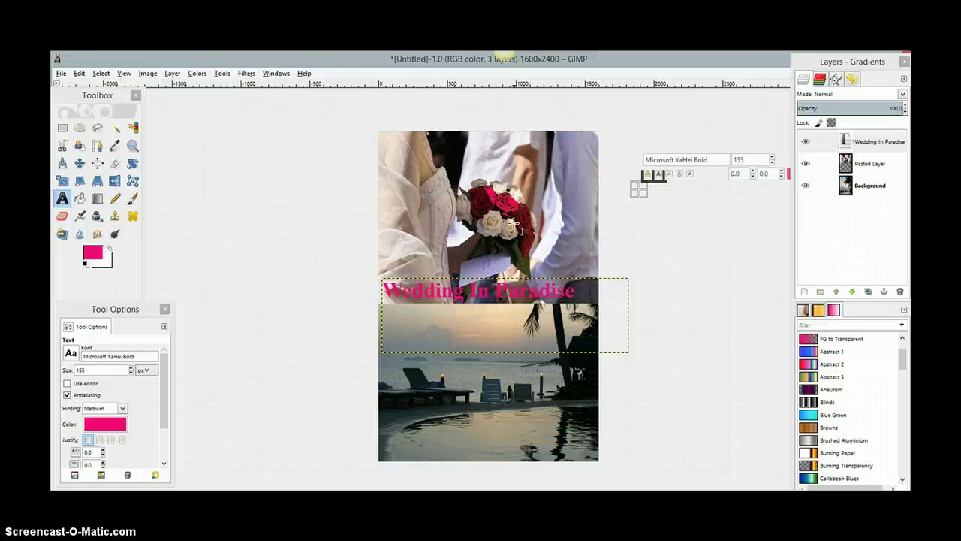
click(63, 73)
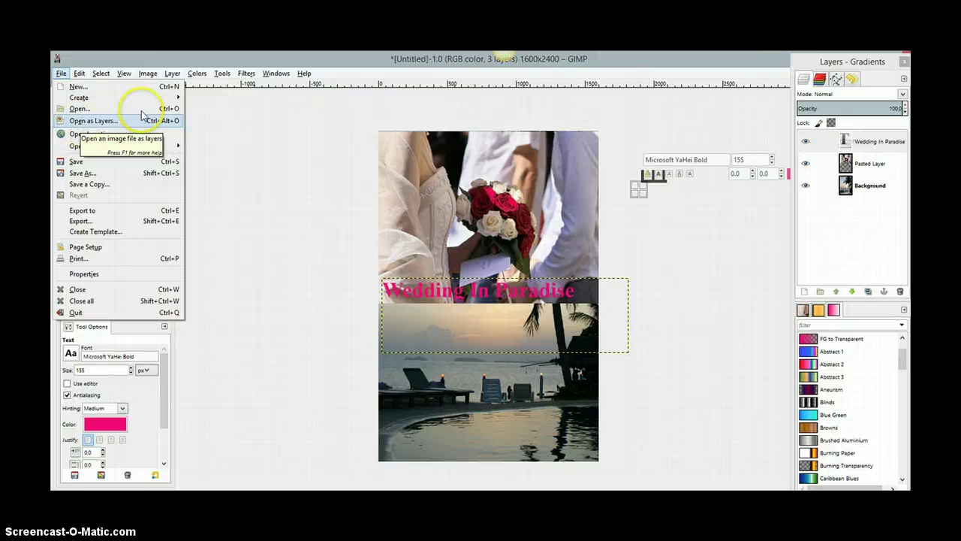
click(220, 129)
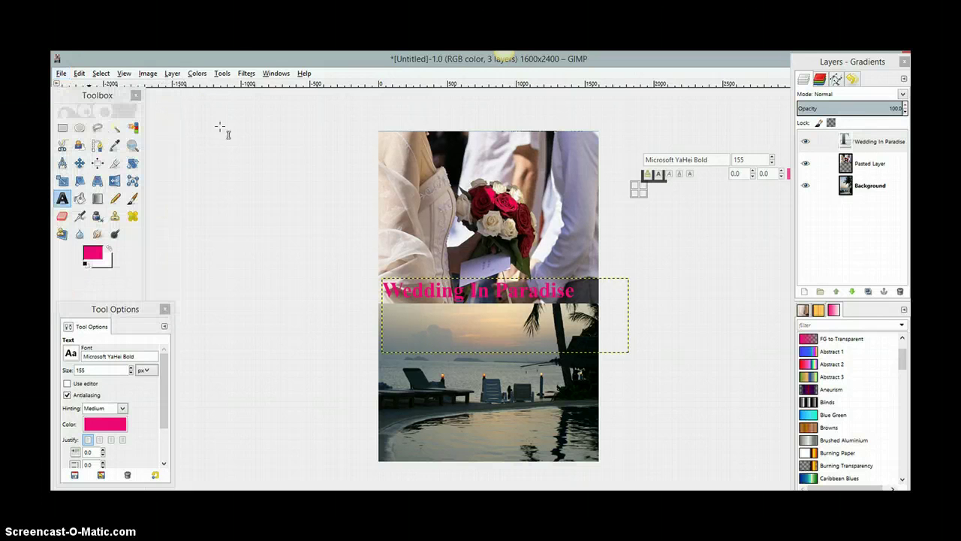